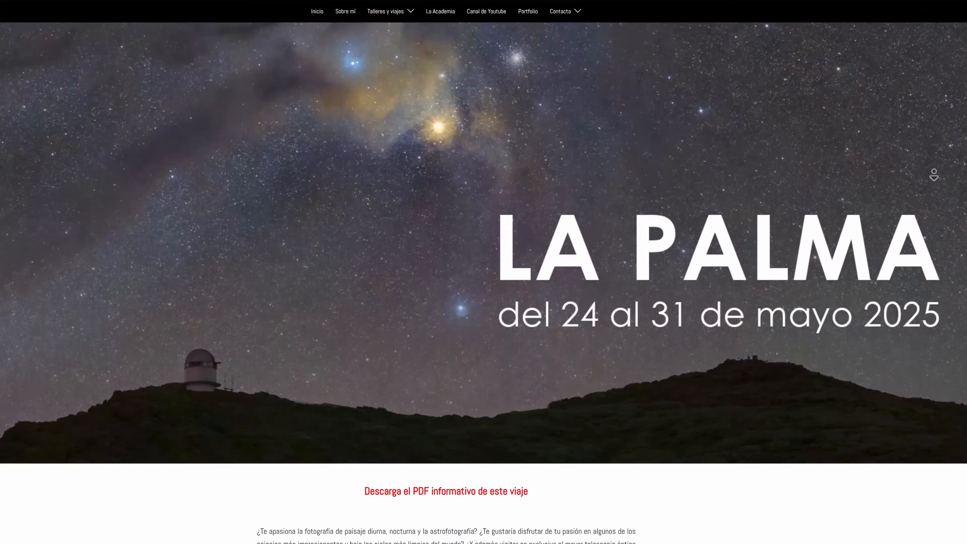
# Read through the La Palma May 2025 photo tour page, from the introduction and guides to what the tour includes.
pyautogui.scroll(-9, 483, 272)
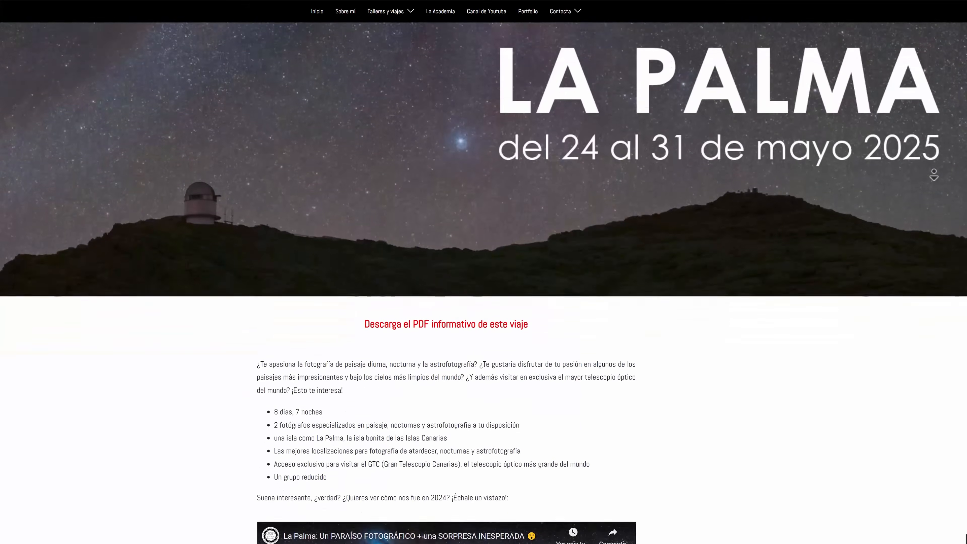
pyautogui.scroll(-9, 483, 272)
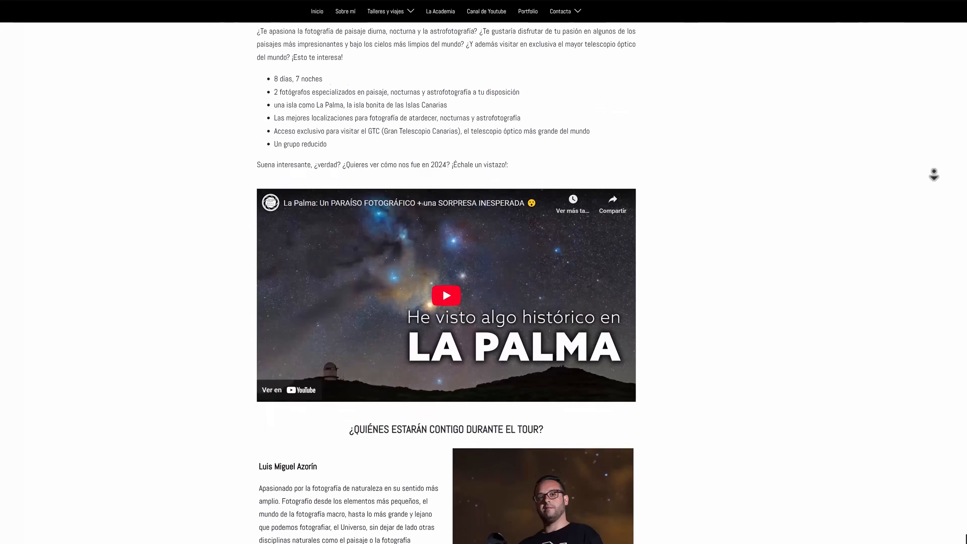
pyautogui.scroll(-9, 484, 272)
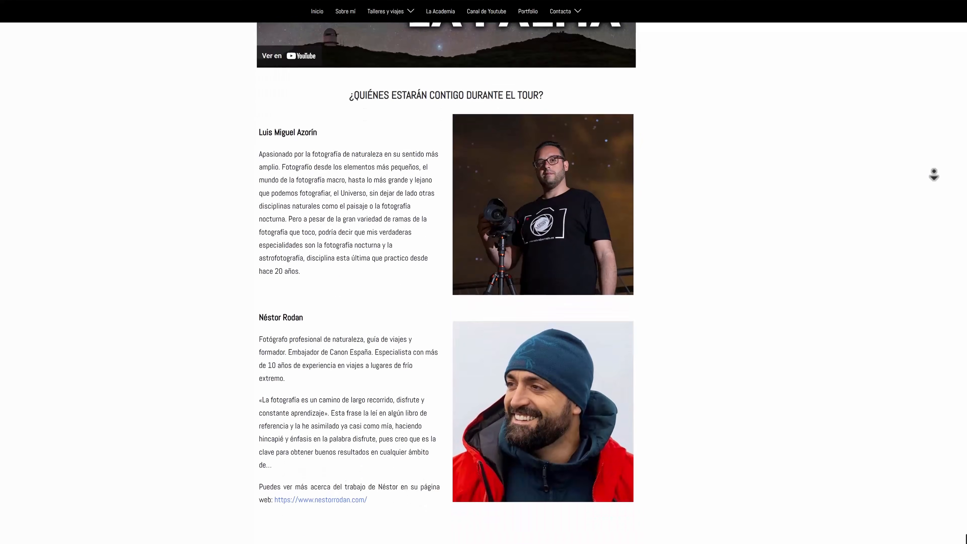
pyautogui.scroll(-9, 483, 272)
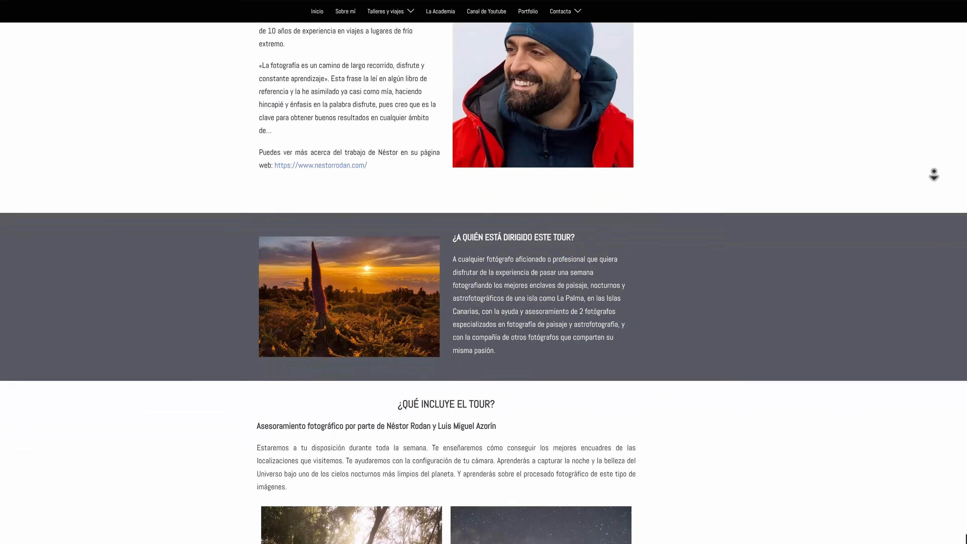
pyautogui.scroll(-9, 484, 272)
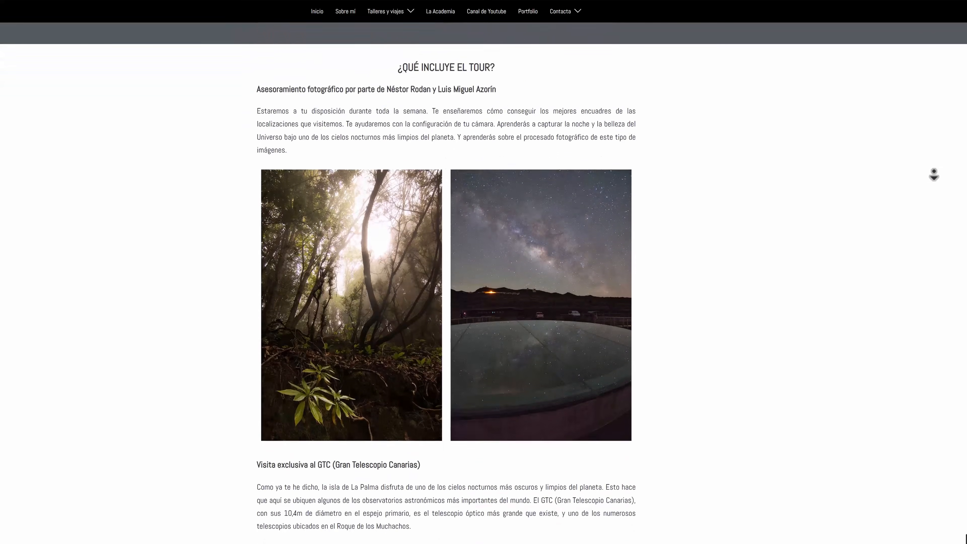
pyautogui.scroll(-9, 483, 272)
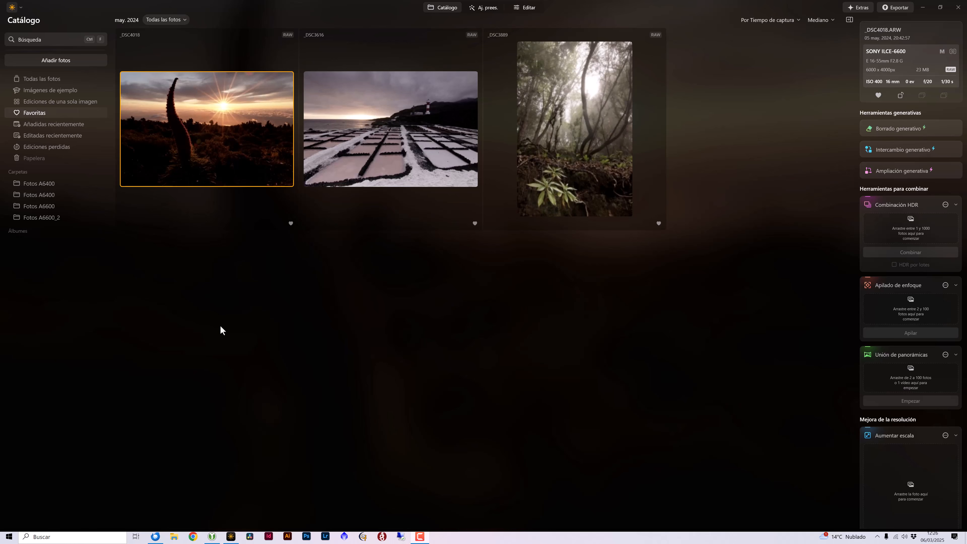
# View the sunset, forest and salt-pan favourites one by one at large size, and return to the catalogue grid.
pyautogui.doubleClick(267, 155)
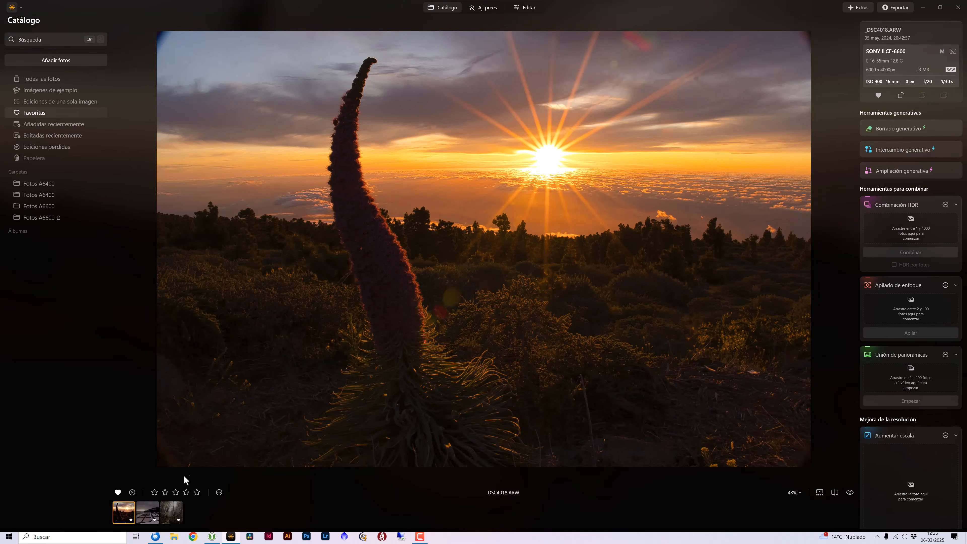
pyautogui.click(167, 511)
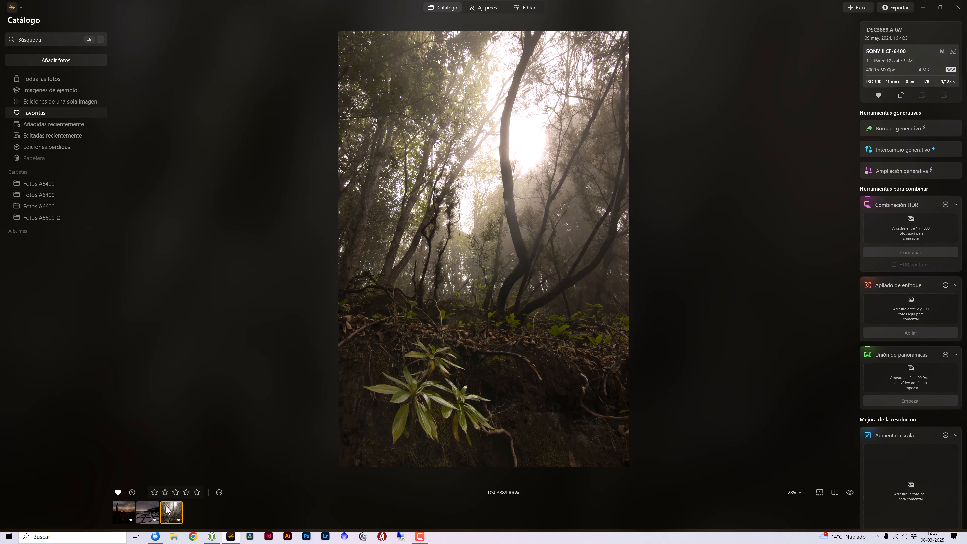
pyautogui.click(153, 514)
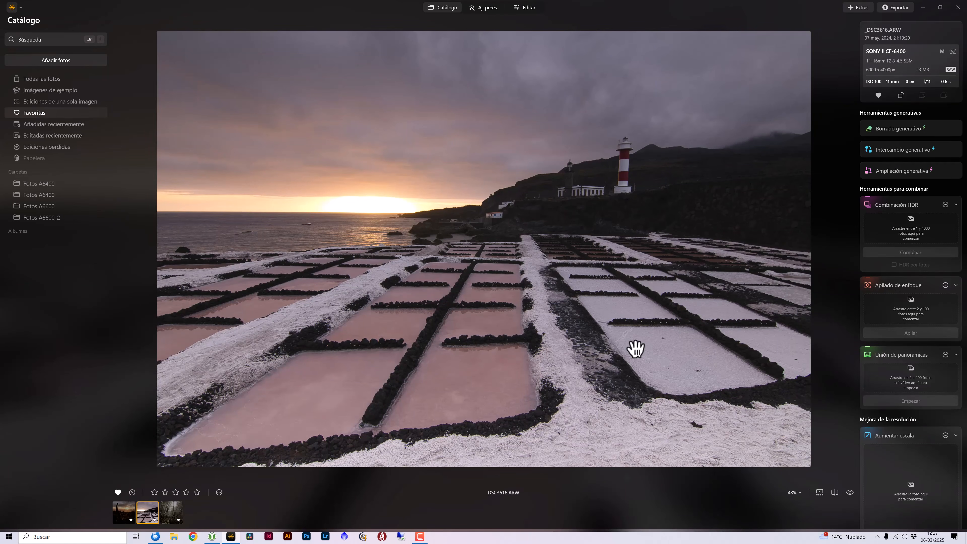
pyautogui.click(451, 9)
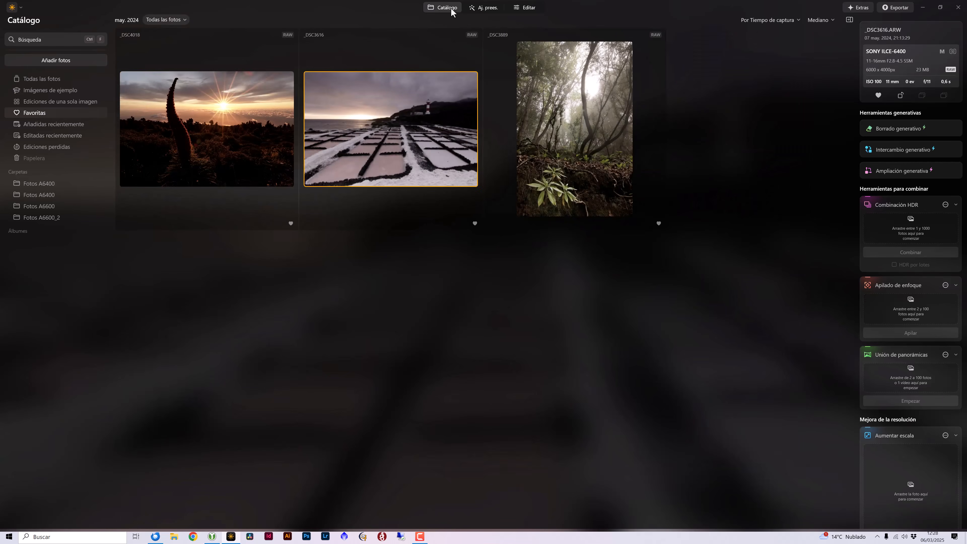
# Open the sunset photo _DSC4018.ARW for editing and set its Revelado camera profile to Adobe Standard.
pyautogui.doubleClick(240, 119)
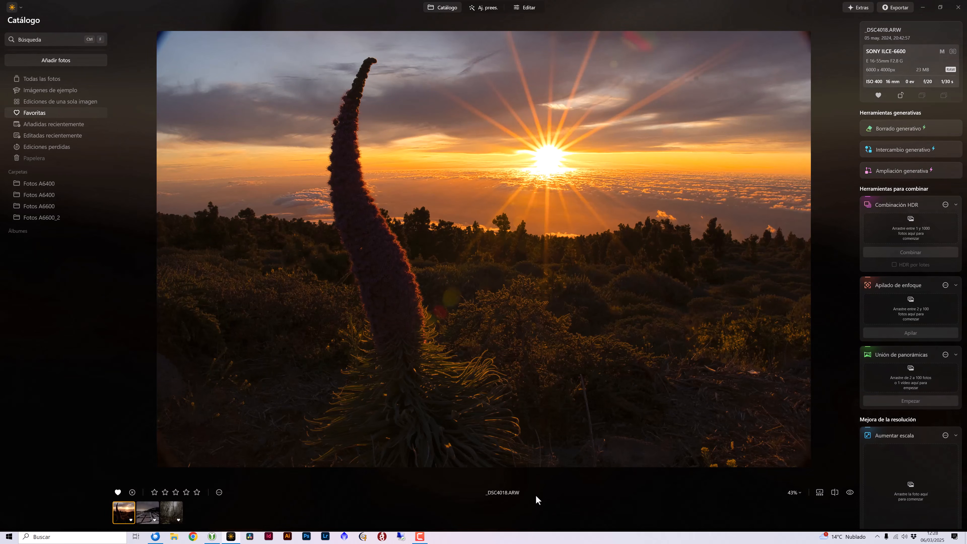
pyautogui.click(527, 9)
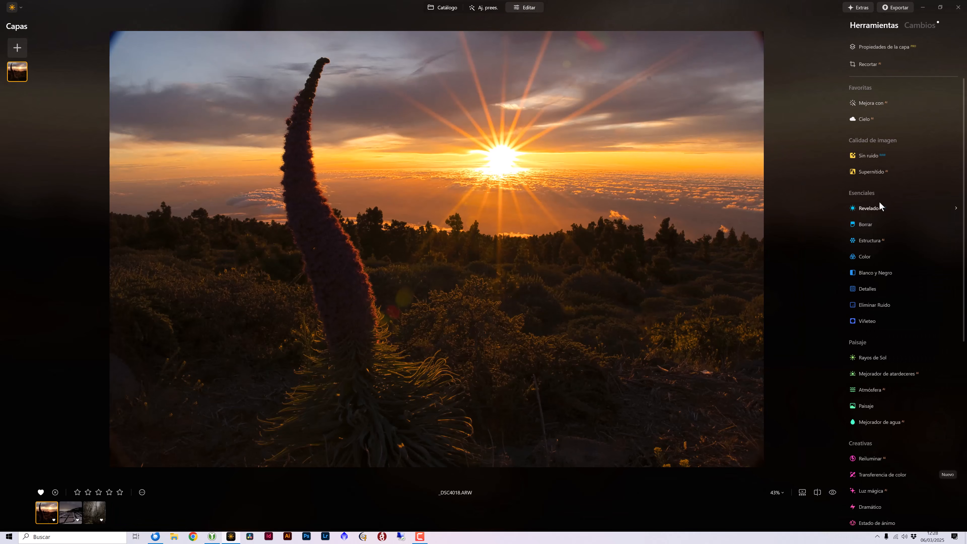
pyautogui.click(876, 208)
pyautogui.click(891, 236)
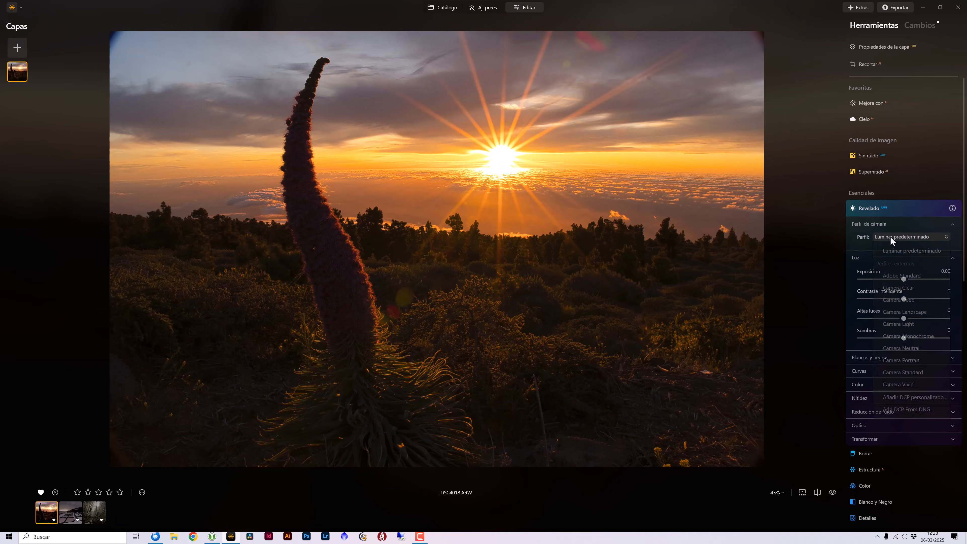
pyautogui.click(902, 275)
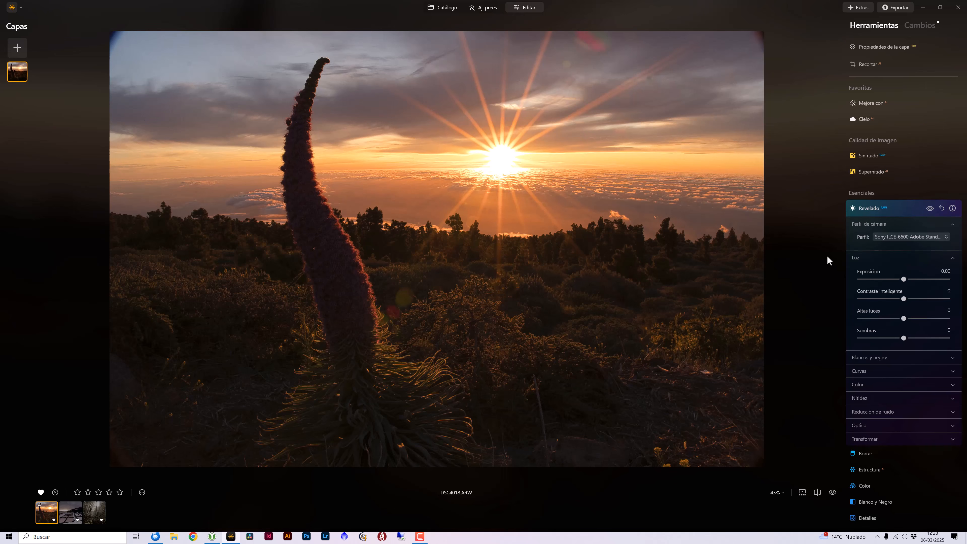
# Enhance the sunset photo with Mejora con AI, setting Acento to 55 and Mejorador de Cielos to 43.
pyautogui.click(871, 104)
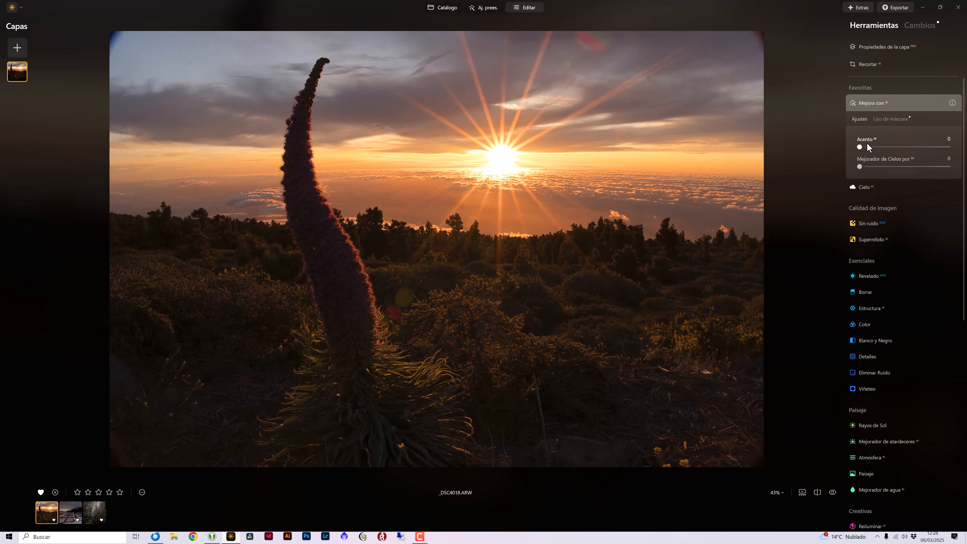
pyautogui.moveTo(878, 149); pyautogui.dragTo(895, 153)
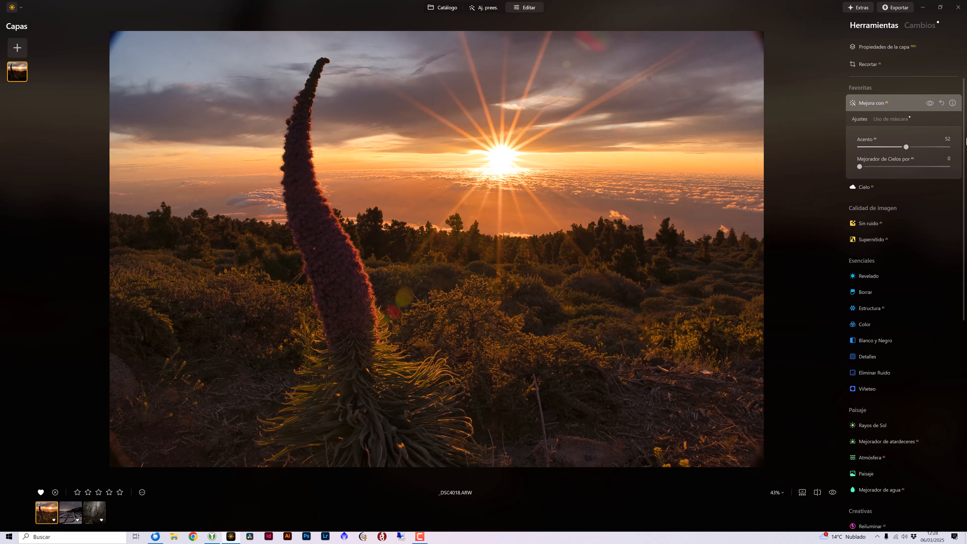
pyautogui.moveTo(909, 150); pyautogui.dragTo(912, 150)
pyautogui.moveTo(861, 170); pyautogui.dragTo(893, 177)
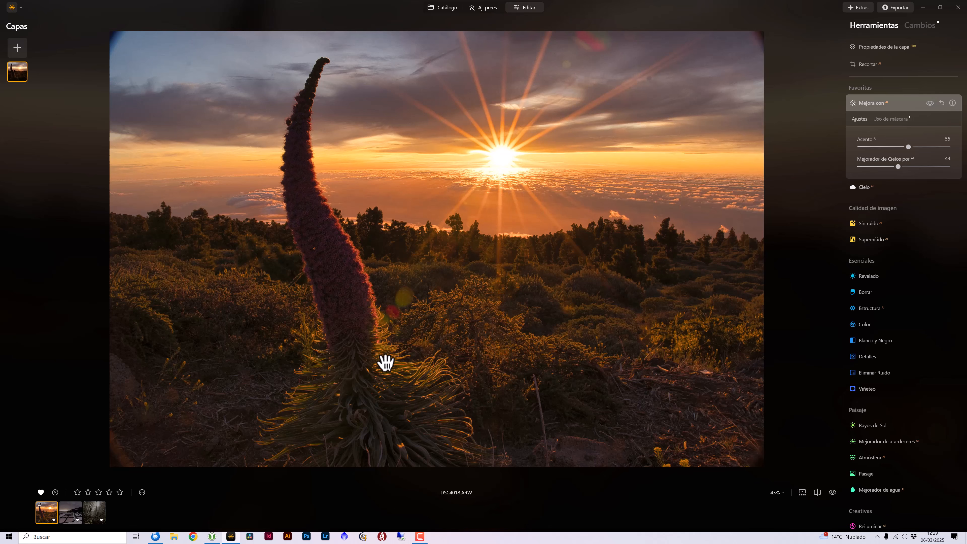
# Lower the photo's Altas luces to -40 in the Revelado light settings.
pyautogui.click(866, 277)
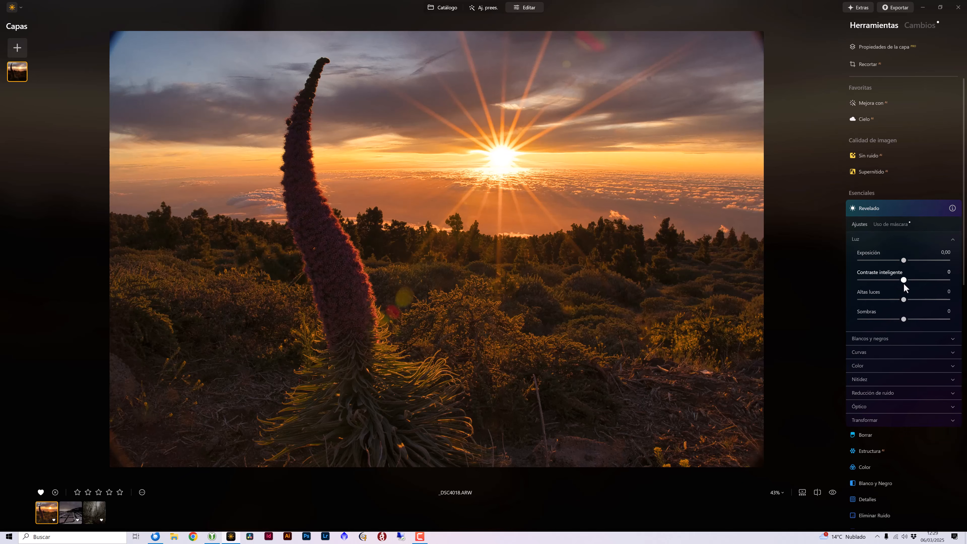
pyautogui.moveTo(903, 299); pyautogui.dragTo(890, 301)
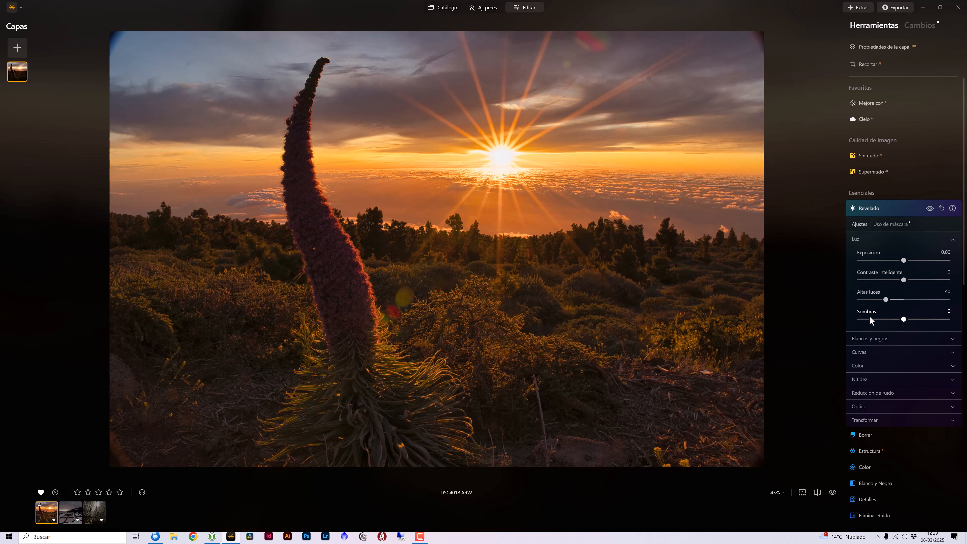
# Apply Luz mágica to the sun with Intensidad 64 and Tam. 77.
pyautogui.scroll(-15, 872, 313)
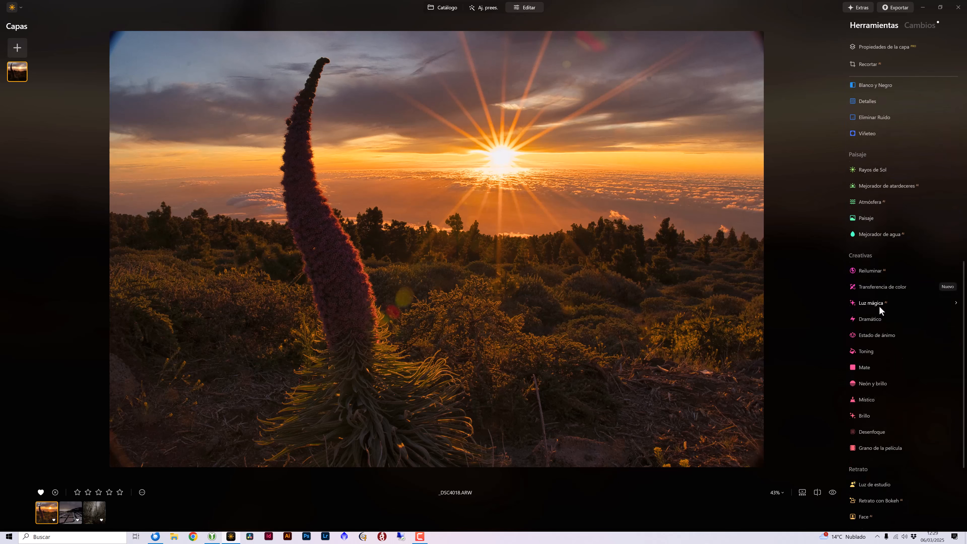
pyautogui.scroll(-2, 880, 297)
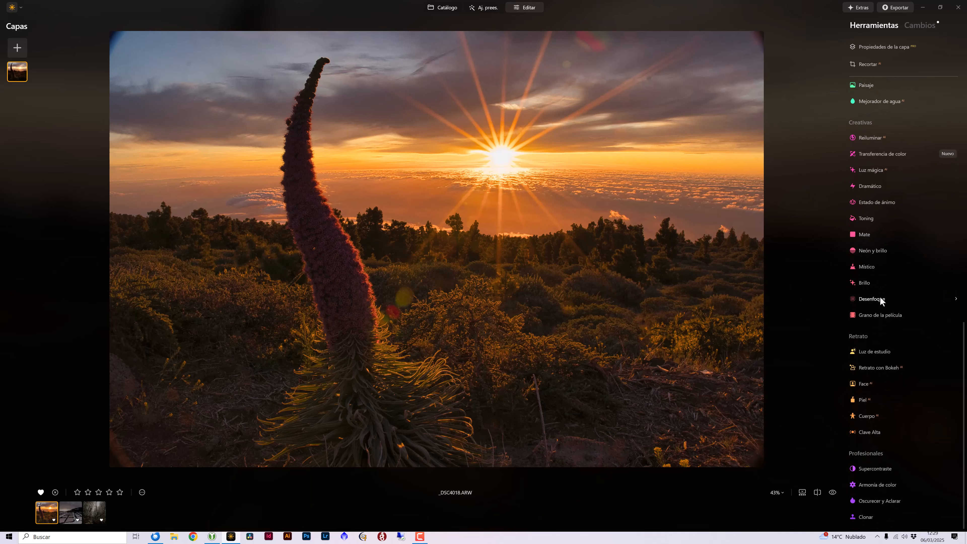
pyautogui.click(875, 170)
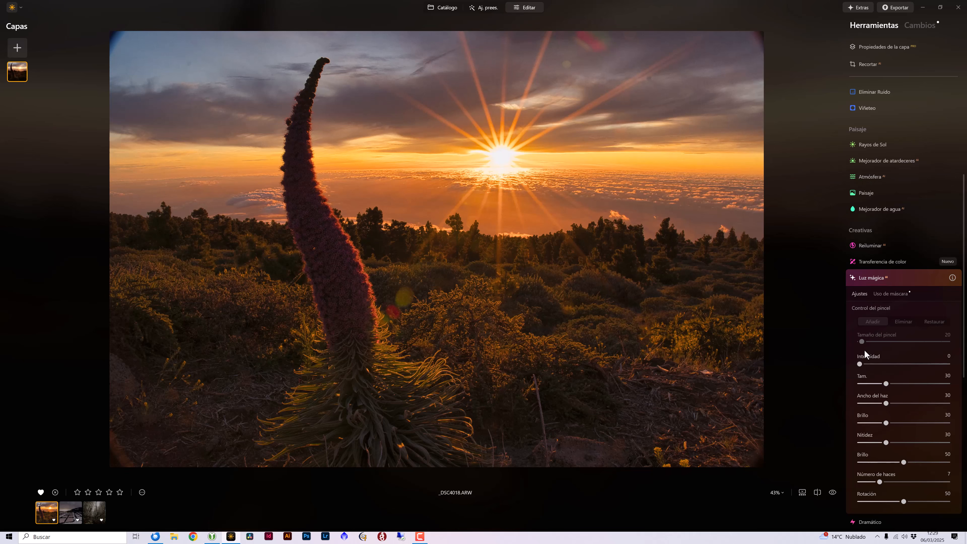
pyautogui.moveTo(859, 365); pyautogui.dragTo(866, 366)
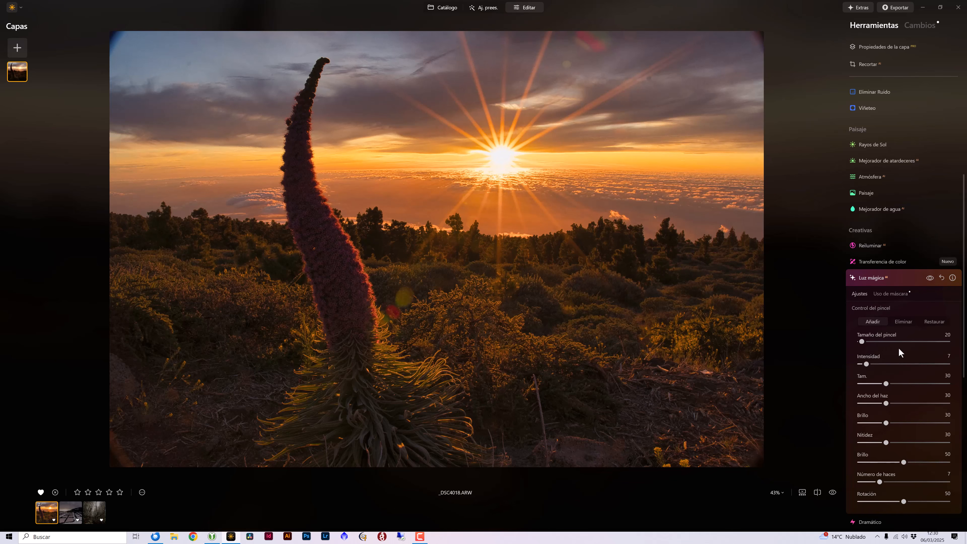
pyautogui.moveTo(880, 366); pyautogui.dragTo(914, 366)
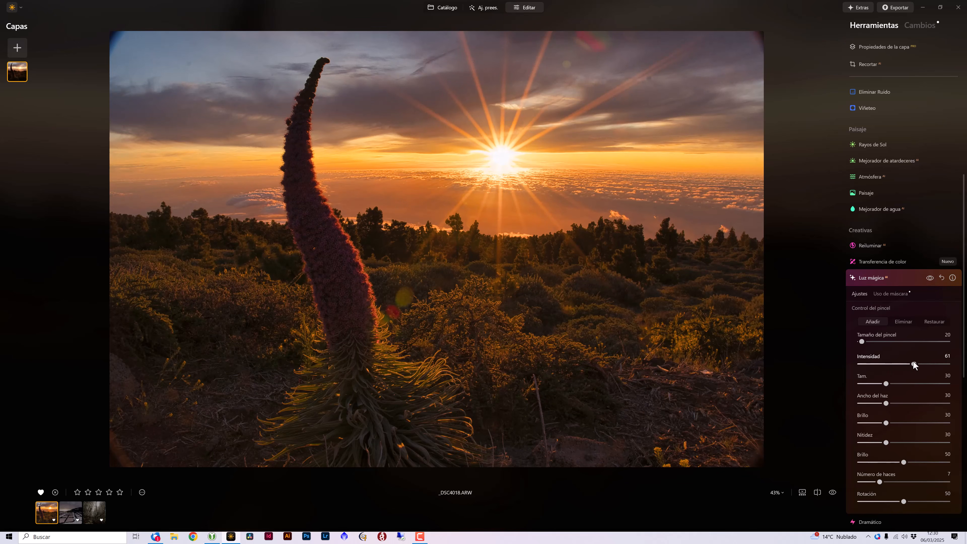
pyautogui.moveTo(912, 364)
pyautogui.mouseDown()
pyautogui.moveTo(925, 370)
pyautogui.moveTo(897, 368)
pyautogui.moveTo(917, 369)
pyautogui.moveTo(906, 373)
pyautogui.moveTo(909, 389)
pyautogui.moveTo(928, 395)
pyautogui.mouseUp()
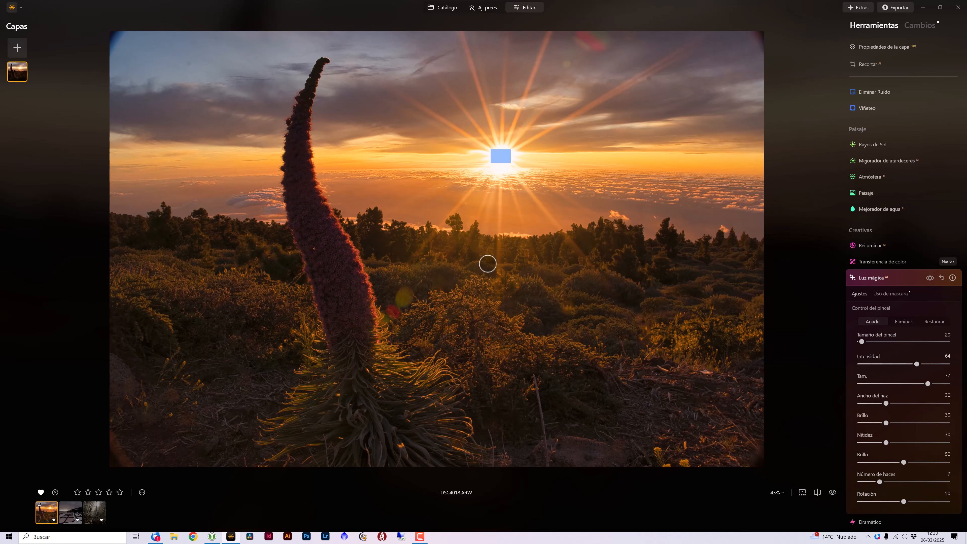
# Refine the Luz mágica rays: Número de haces 2, Ancho del haz 68, Tam. 81, upper Brillo 74 and Intensidad 71.
pyautogui.moveTo(879, 482)
pyautogui.mouseDown()
pyautogui.moveTo(859, 483)
pyautogui.moveTo(924, 485)
pyautogui.moveTo(854, 484)
pyautogui.mouseUp()
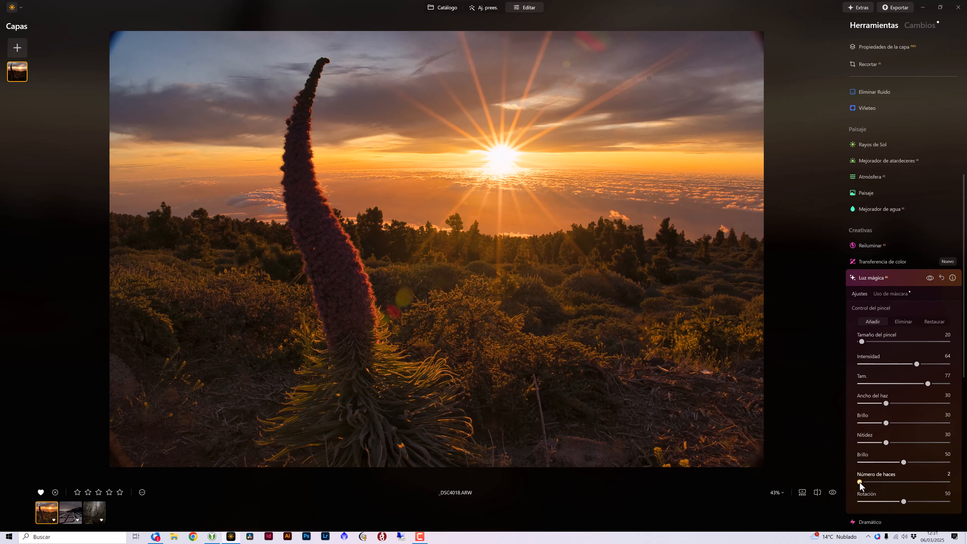
pyautogui.moveTo(889, 405); pyautogui.dragTo(920, 405)
pyautogui.moveTo(928, 384); pyautogui.dragTo(930, 387)
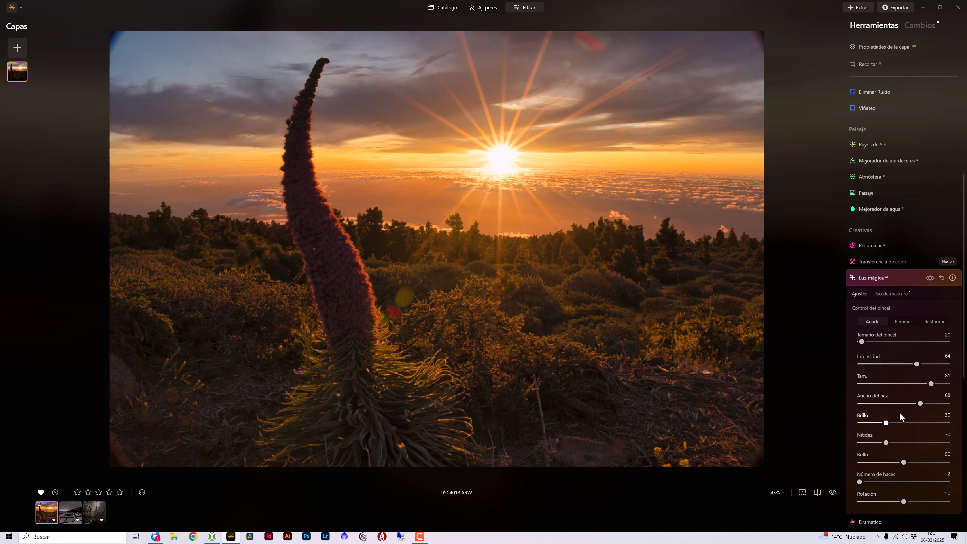
pyautogui.moveTo(901, 427)
pyautogui.mouseDown()
pyautogui.moveTo(910, 430)
pyautogui.moveTo(893, 430)
pyautogui.mouseUp()
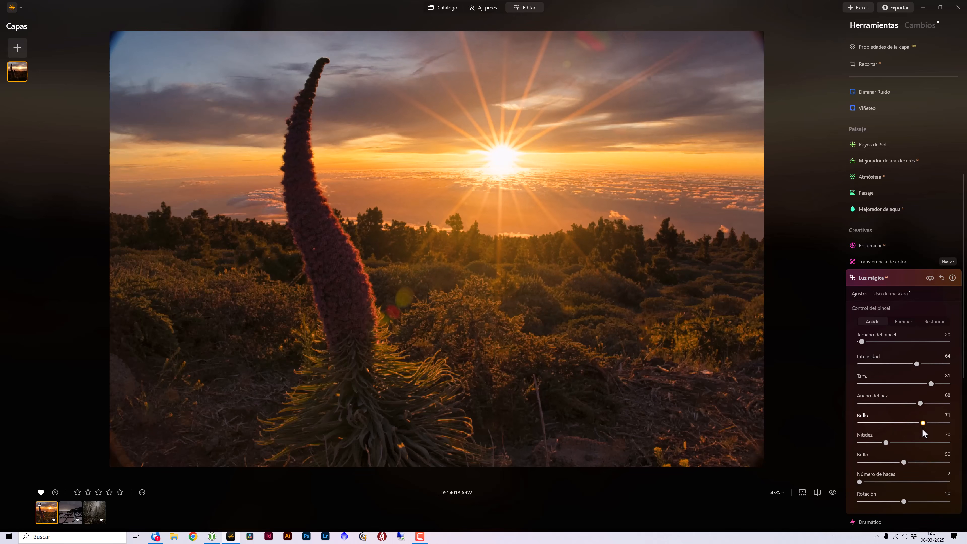
pyautogui.moveTo(923, 433); pyautogui.dragTo(925, 434)
pyautogui.moveTo(925, 431); pyautogui.dragTo(925, 431)
# Compare the photo with and without the Luz mágica effect several times, leaving the effect enabled.
pyautogui.click(928, 279)
pyautogui.click(927, 278)
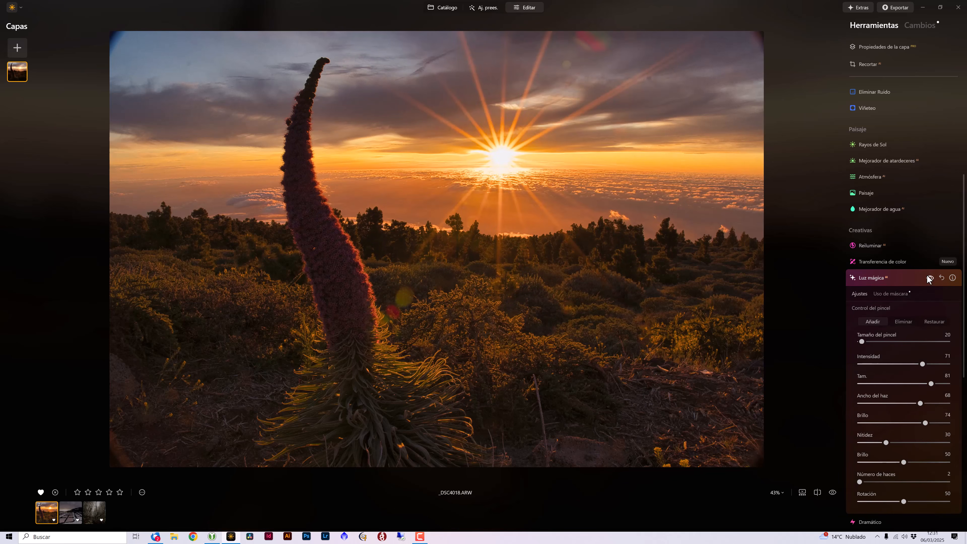
pyautogui.click(928, 278)
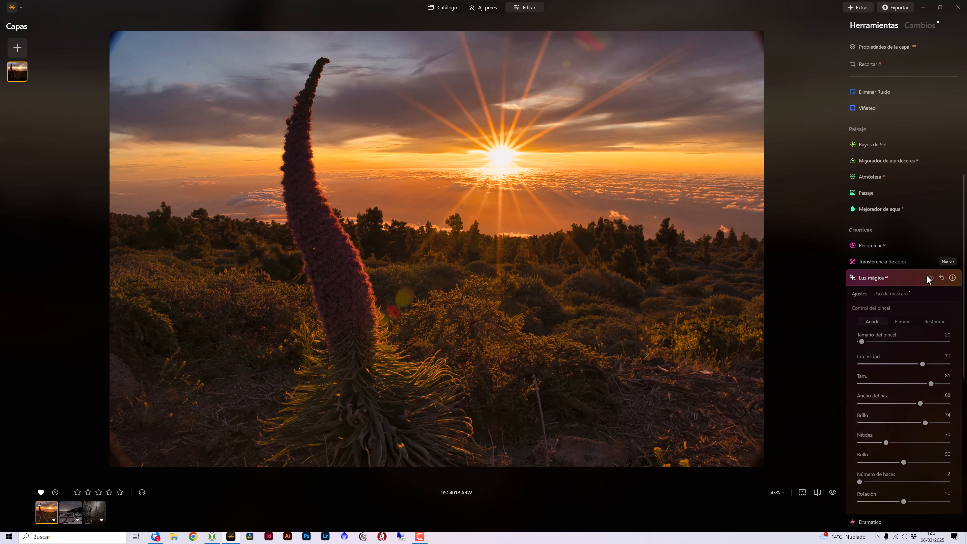
pyautogui.click(928, 279)
pyautogui.click(928, 278)
pyautogui.click(927, 278)
pyautogui.click(927, 278)
pyautogui.click(928, 278)
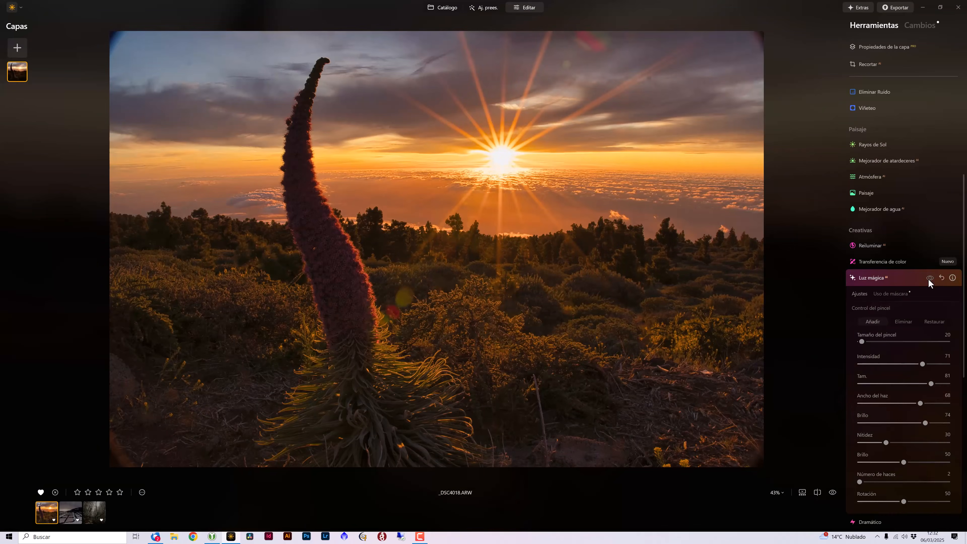
pyautogui.click(929, 278)
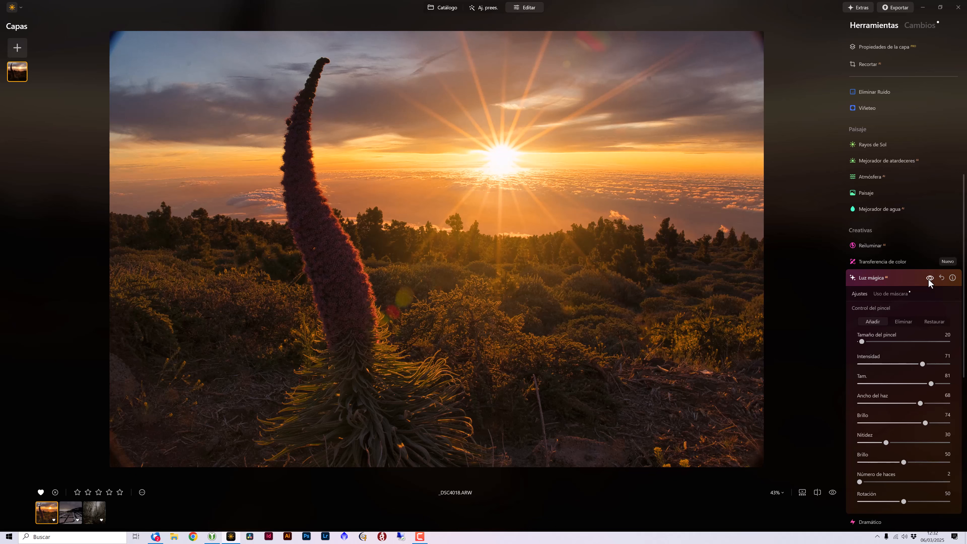
# Add the Místico effect to the sunset photo with Cantidad 18.
pyautogui.click(899, 277)
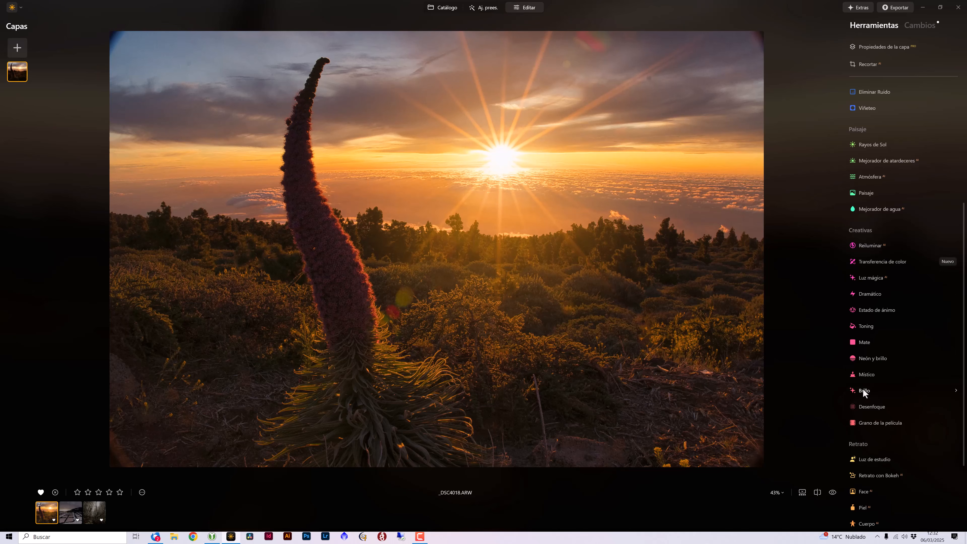
pyautogui.click(868, 375)
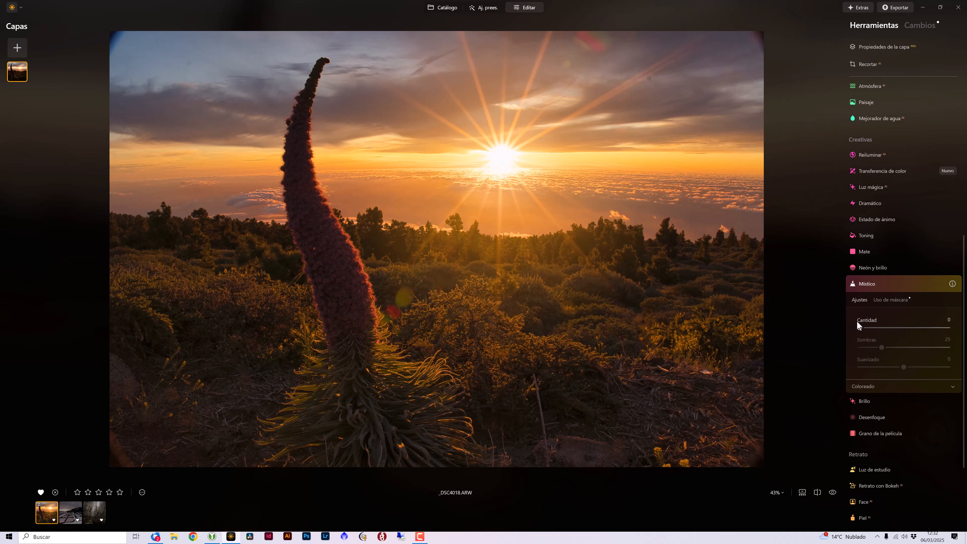
pyautogui.moveTo(860, 328); pyautogui.dragTo(871, 334)
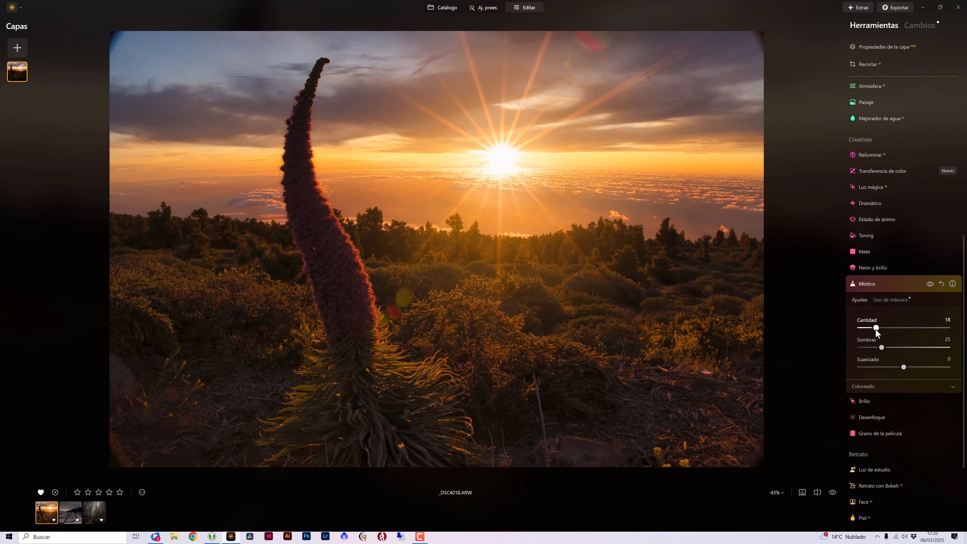
# Set the Místico effect to Cantidad 27 and Sombras 30, comparing the sunset photo with and without it.
pyautogui.moveTo(873, 330); pyautogui.dragTo(890, 335)
pyautogui.click(930, 284)
pyautogui.click(930, 284)
pyautogui.click(929, 284)
pyautogui.click(929, 284)
pyautogui.click(929, 284)
pyautogui.click(929, 284)
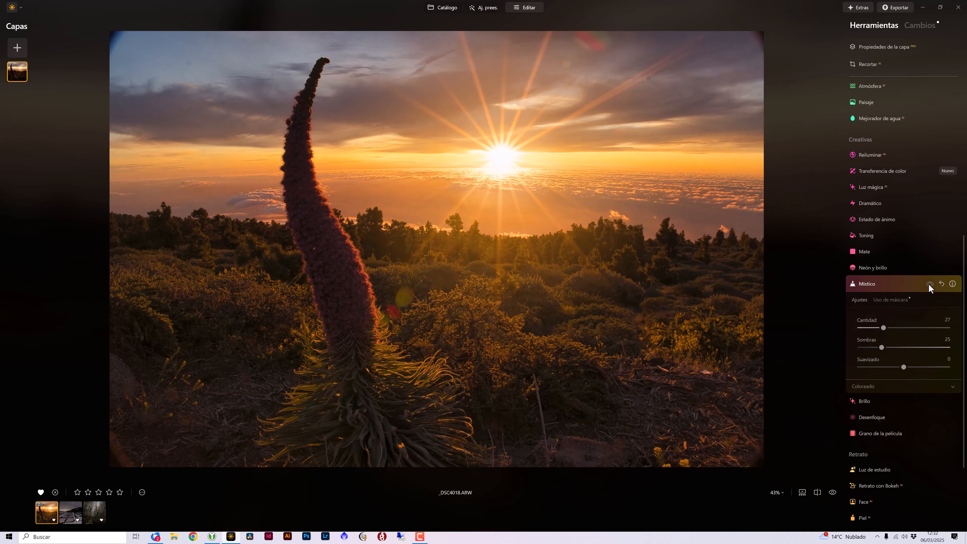
pyautogui.click(929, 284)
pyautogui.click(929, 284)
pyautogui.click(929, 284)
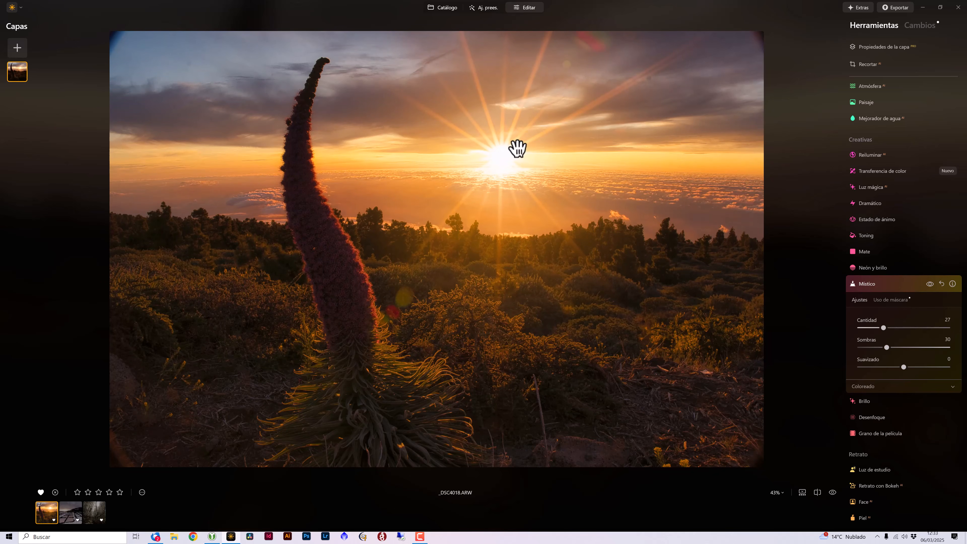
# Examine the sunset photo's details at 100% and compare the whole image side by side with the original.
pyautogui.click(326, 244)
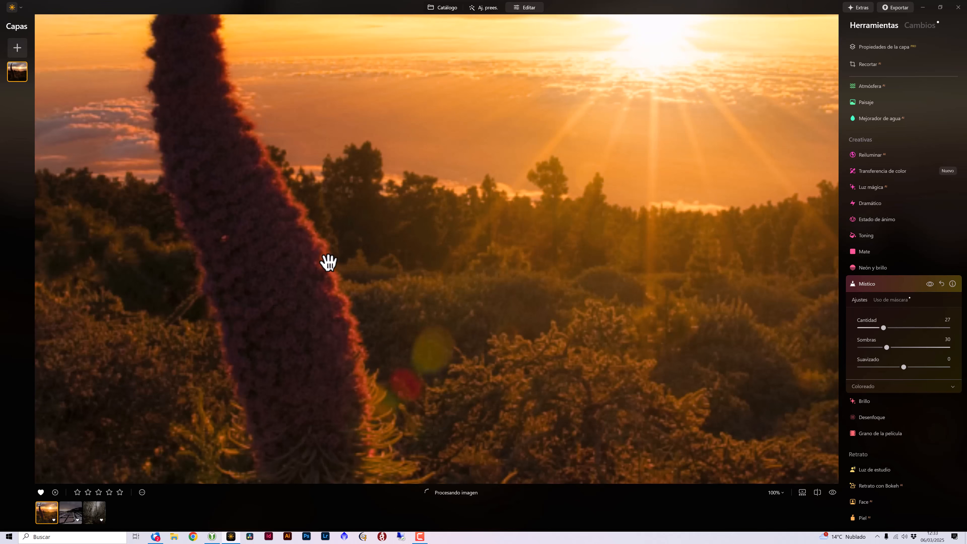
pyautogui.moveTo(331, 265); pyautogui.dragTo(443, 313)
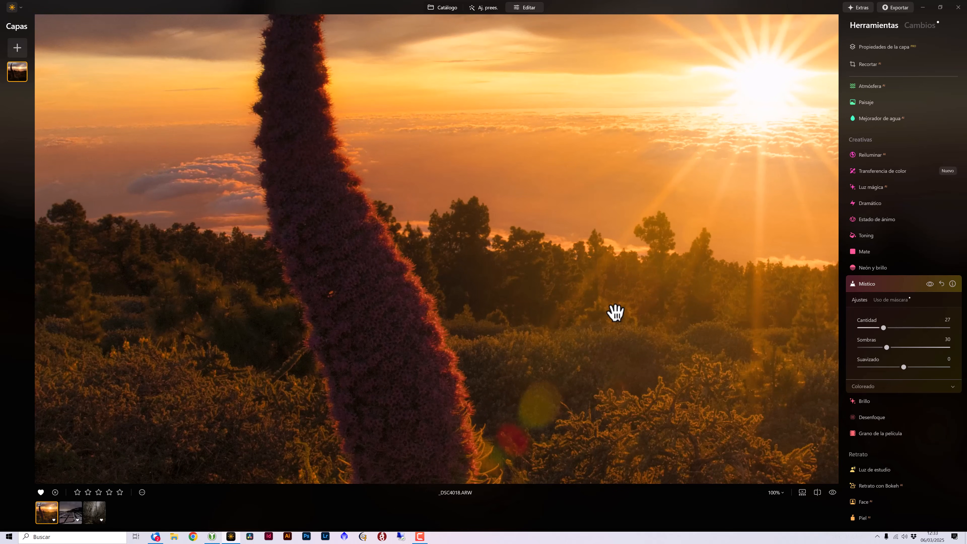
pyautogui.doubleClick(391, 339)
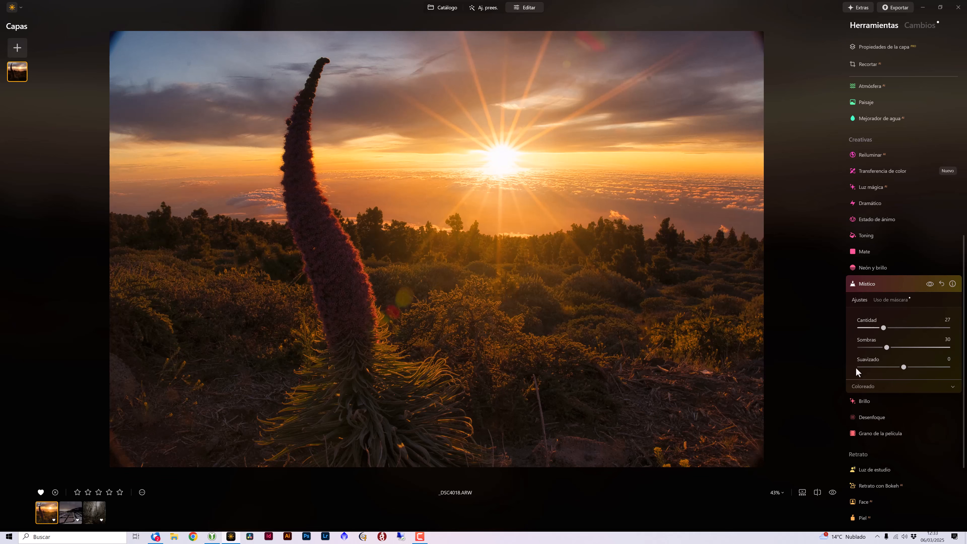
pyautogui.click(818, 492)
pyautogui.moveTo(438, 249); pyautogui.dragTo(87, 332)
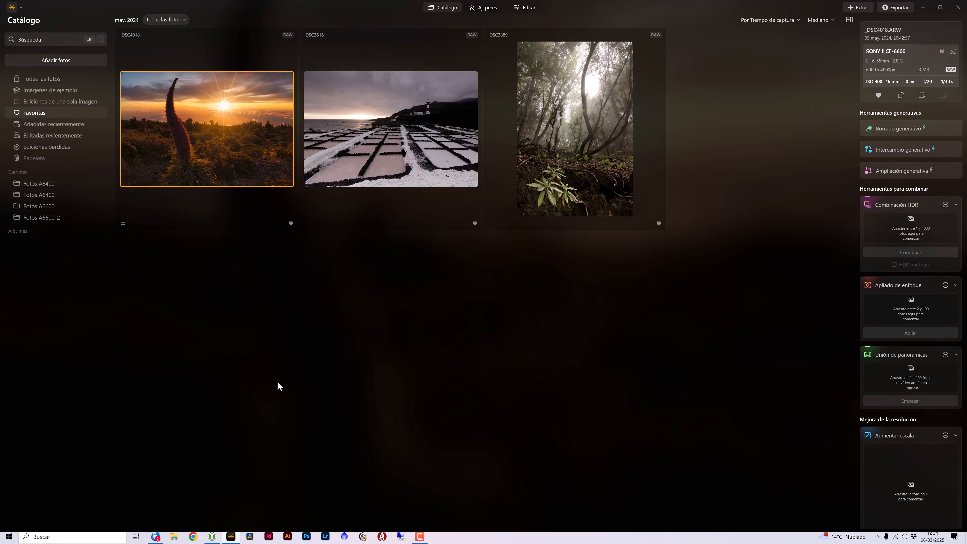
# Open the forest photo _DSC3889.ARW for editing and set its Revelado camera profile to Sony ILCE-6400 Adobe Standard.
pyautogui.doubleClick(608, 112)
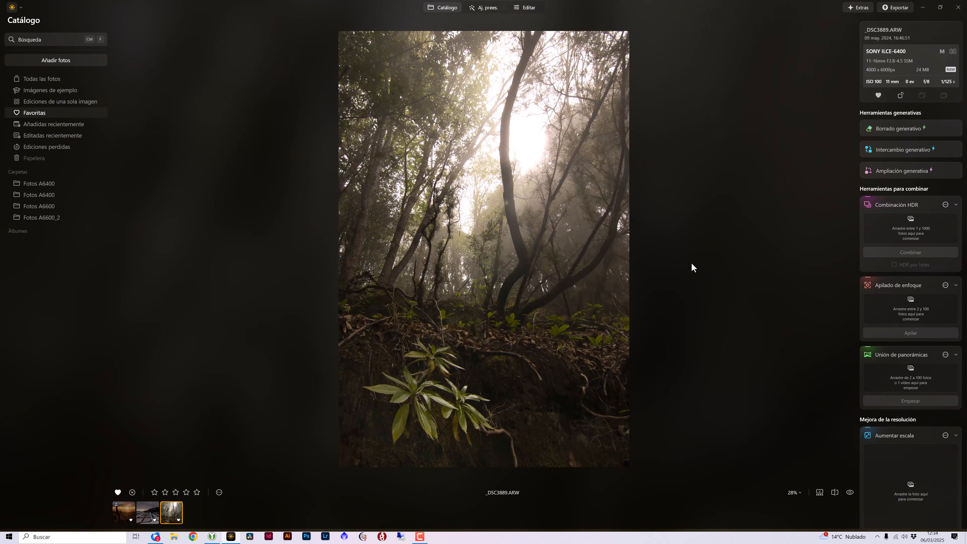
pyautogui.click(535, 8)
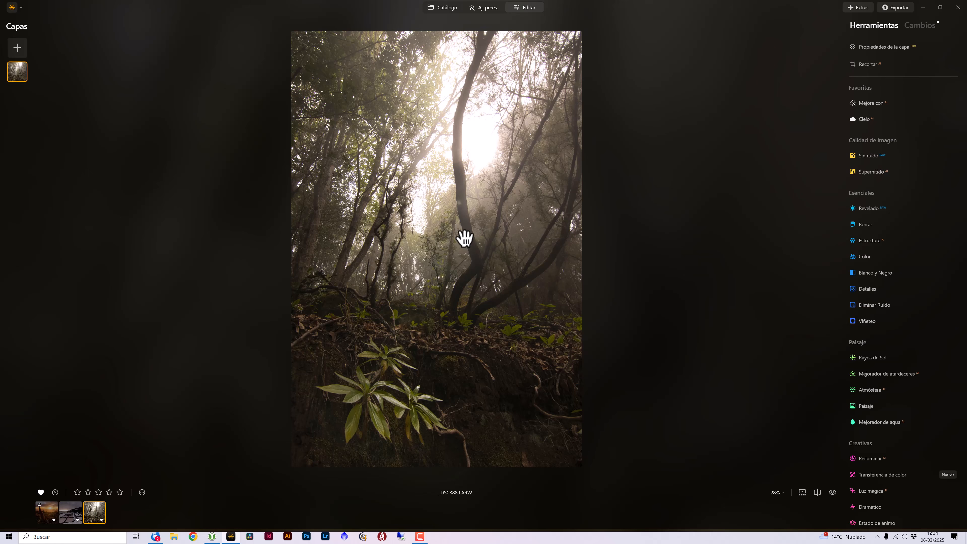
pyautogui.click(864, 208)
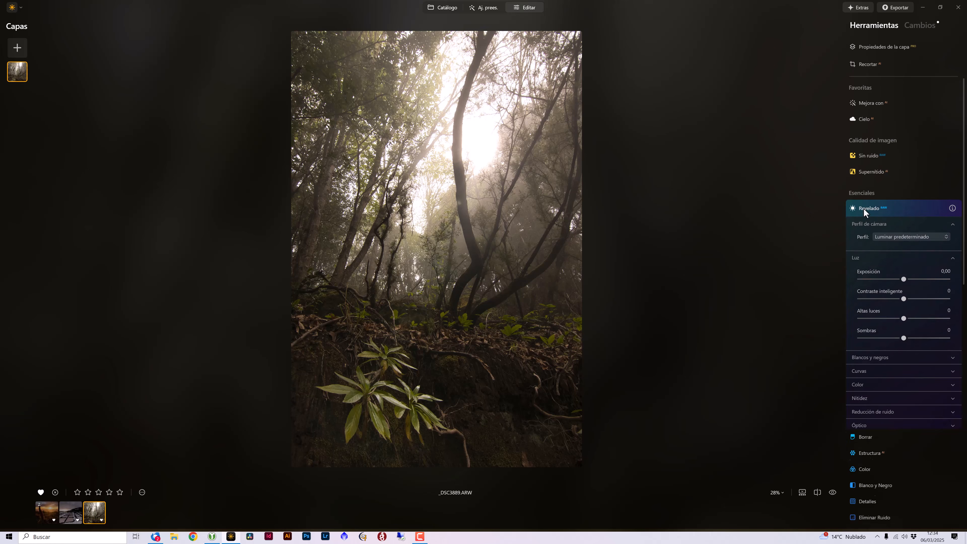
pyautogui.click(918, 235)
pyautogui.click(915, 274)
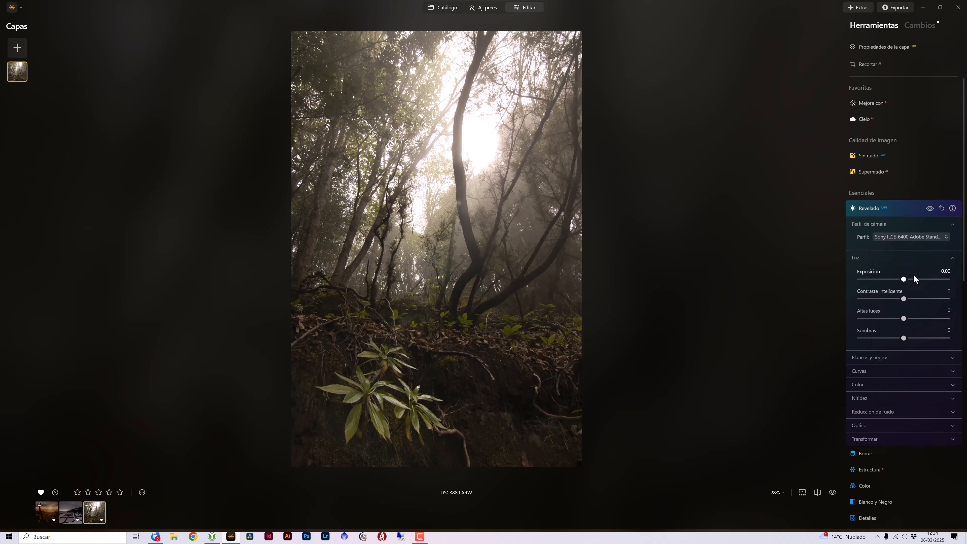
# Try Mejora con AI on the forest photo with Acento 36 and return it to 0.
pyautogui.click(871, 103)
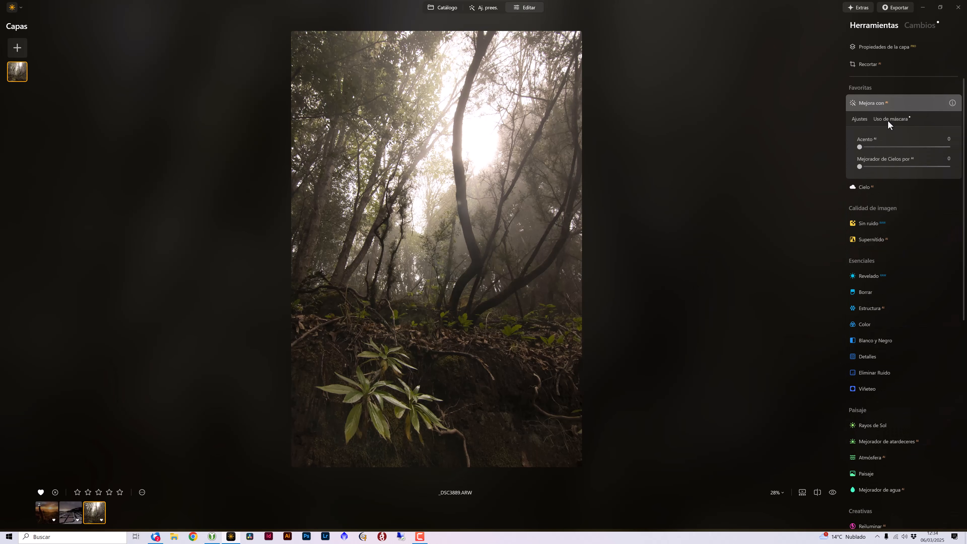
pyautogui.click(860, 147)
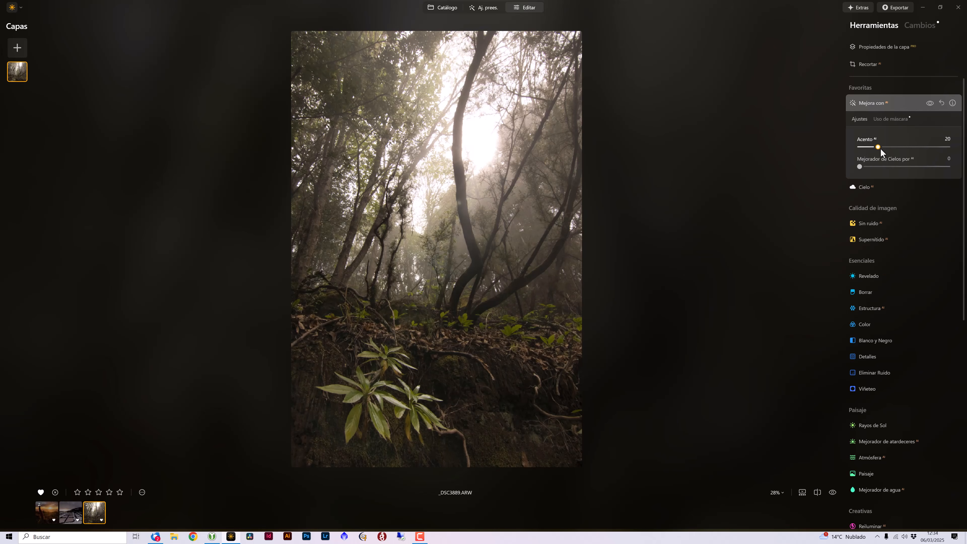
pyautogui.moveTo(881, 152)
pyautogui.mouseDown()
pyautogui.moveTo(911, 158)
pyautogui.moveTo(868, 154)
pyautogui.moveTo(889, 160)
pyautogui.mouseUp()
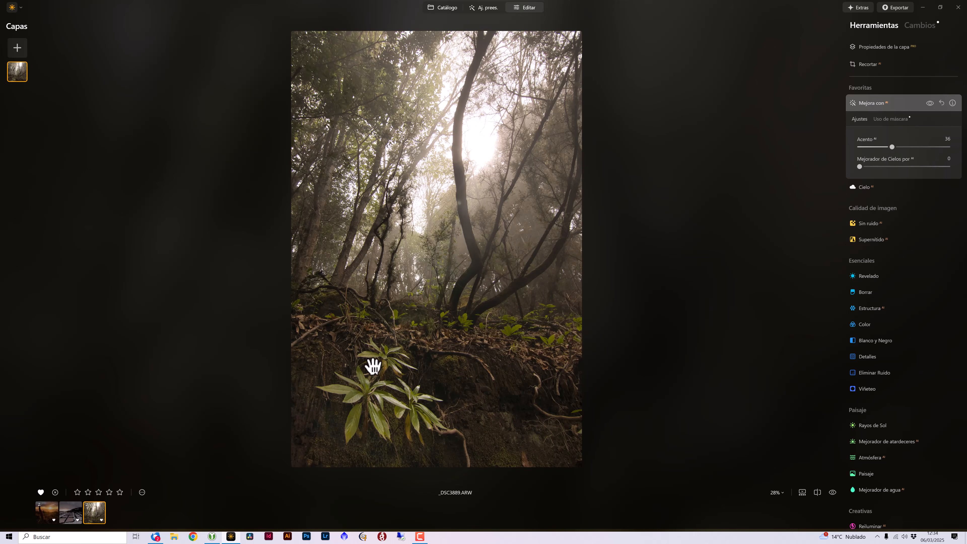
pyautogui.moveTo(892, 147); pyautogui.dragTo(849, 155)
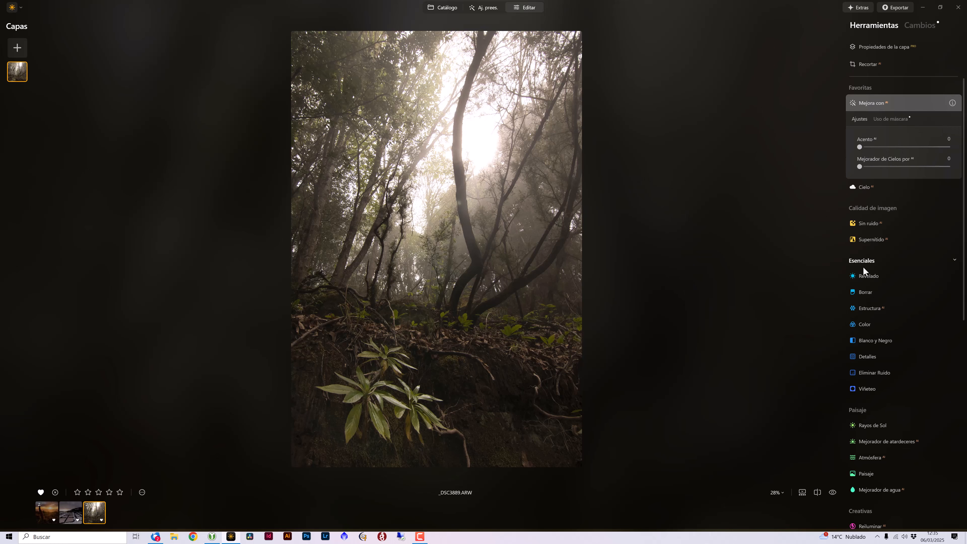
pyautogui.click(910, 103)
# Adjust the forest photo's light in Revelado with Altas luces -55 and Contraste inteligente 29.
pyautogui.click(869, 209)
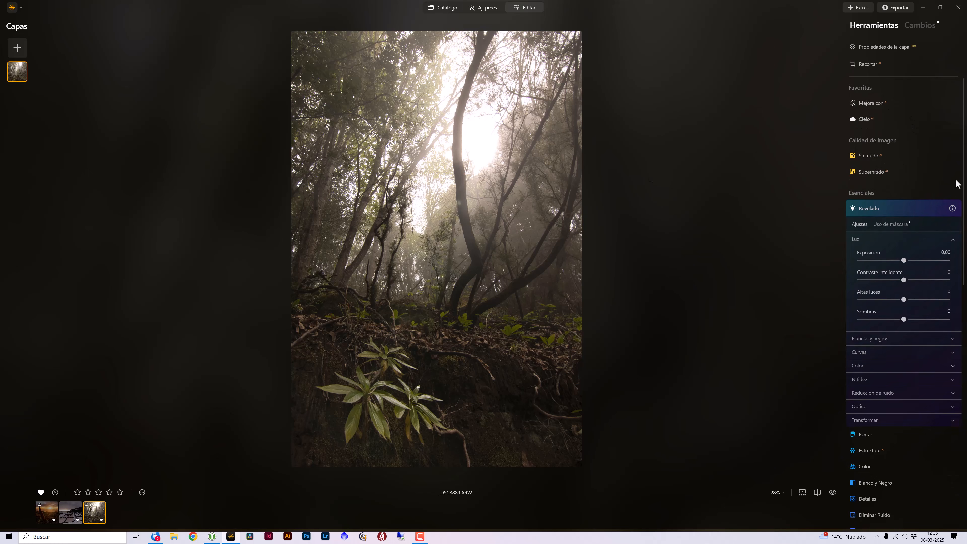
pyautogui.moveTo(905, 300)
pyautogui.mouseDown()
pyautogui.moveTo(874, 302)
pyautogui.moveTo(886, 283)
pyautogui.moveTo(919, 289)
pyautogui.mouseUp()
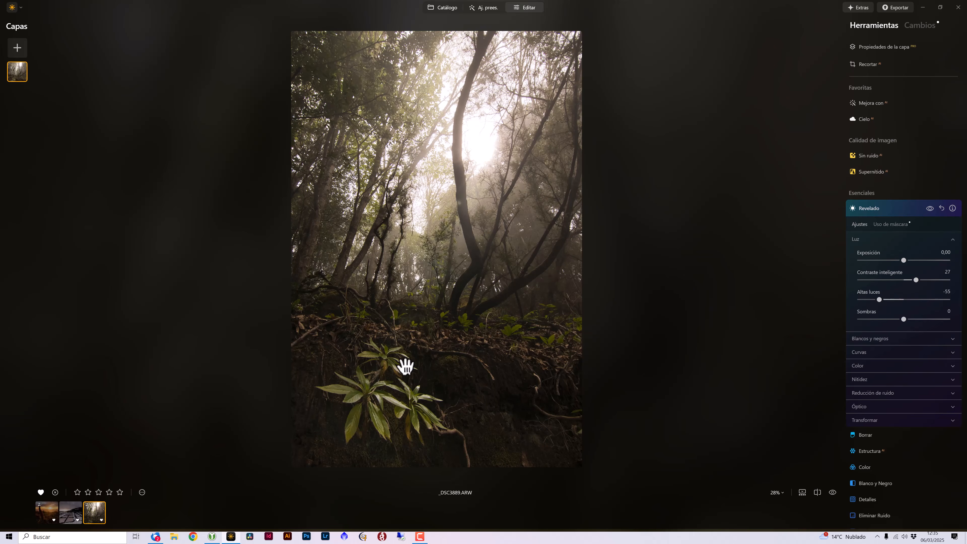
pyautogui.click(916, 281)
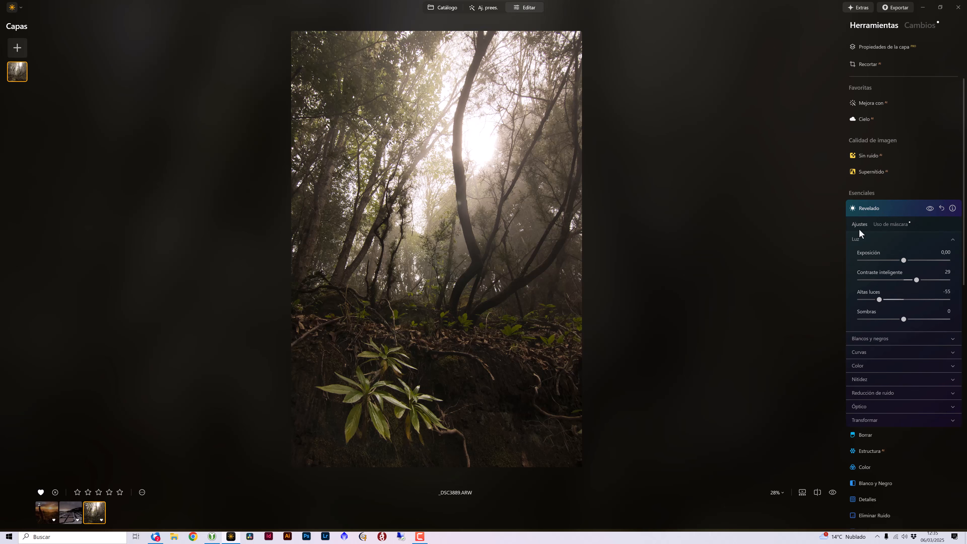
# Add Atmósfera fog of type Niebla to the forest photo with Cantidad 33.
pyautogui.scroll(-10, 879, 212)
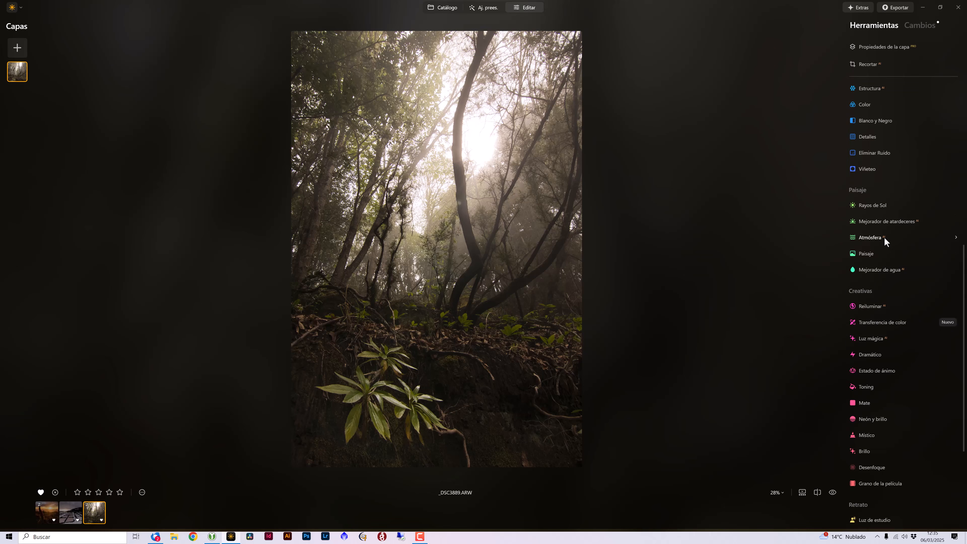
pyautogui.click(861, 235)
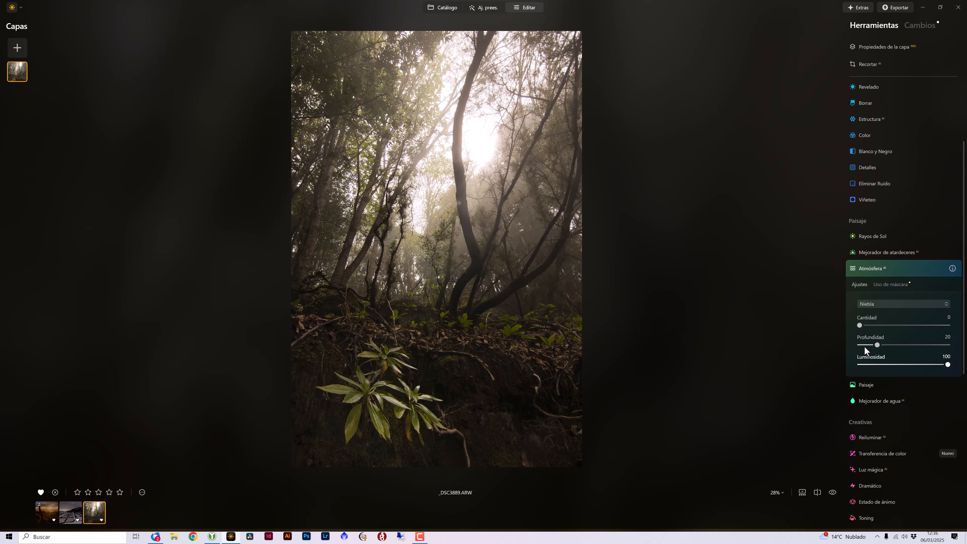
pyautogui.moveTo(860, 325); pyautogui.dragTo(882, 326)
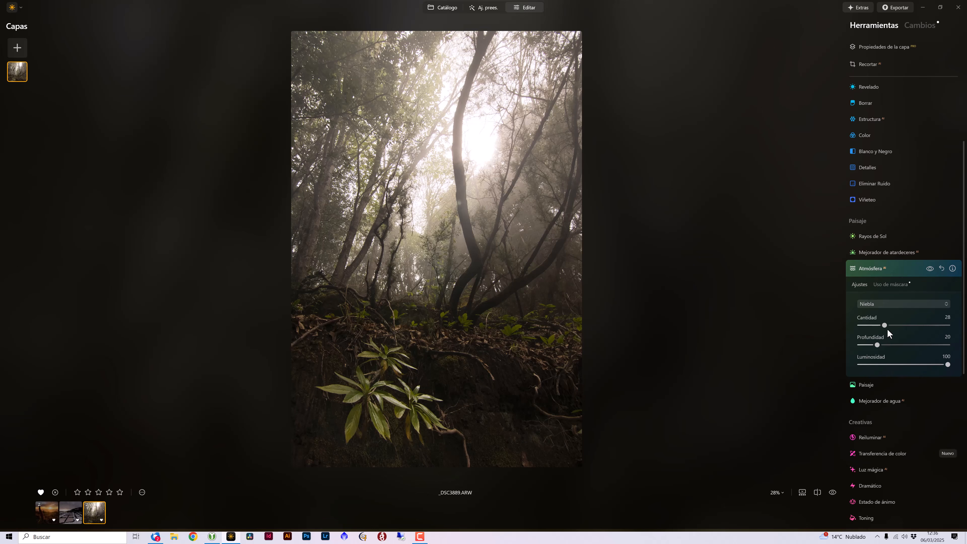
pyautogui.moveTo(886, 326); pyautogui.dragTo(889, 327)
# Compare the forest photo with and without the Atmósfera fog several times, leaving the effect enabled.
pyautogui.click(930, 270)
pyautogui.click(930, 270)
pyautogui.click(929, 270)
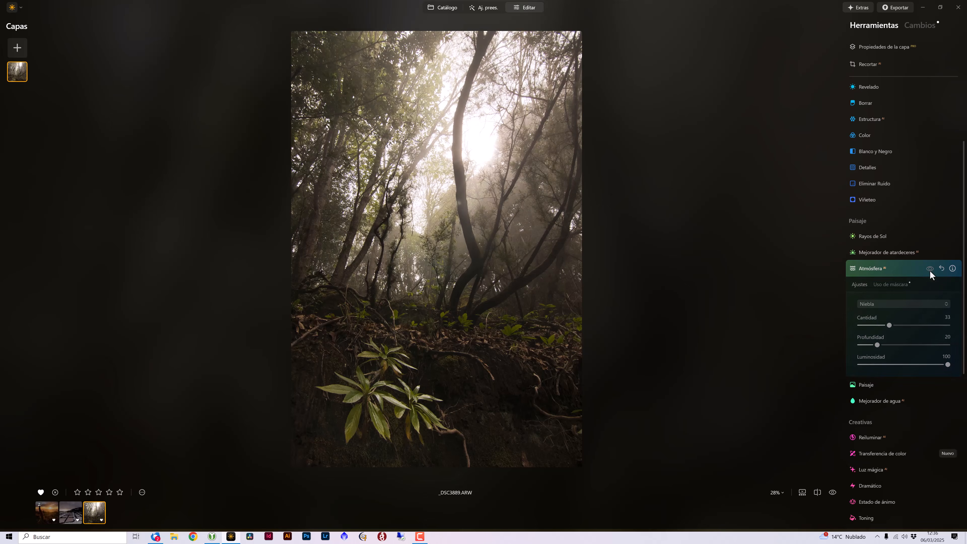
pyautogui.click(930, 270)
pyautogui.click(930, 270)
pyautogui.click(929, 270)
pyautogui.click(929, 269)
pyautogui.click(929, 269)
pyautogui.click(929, 269)
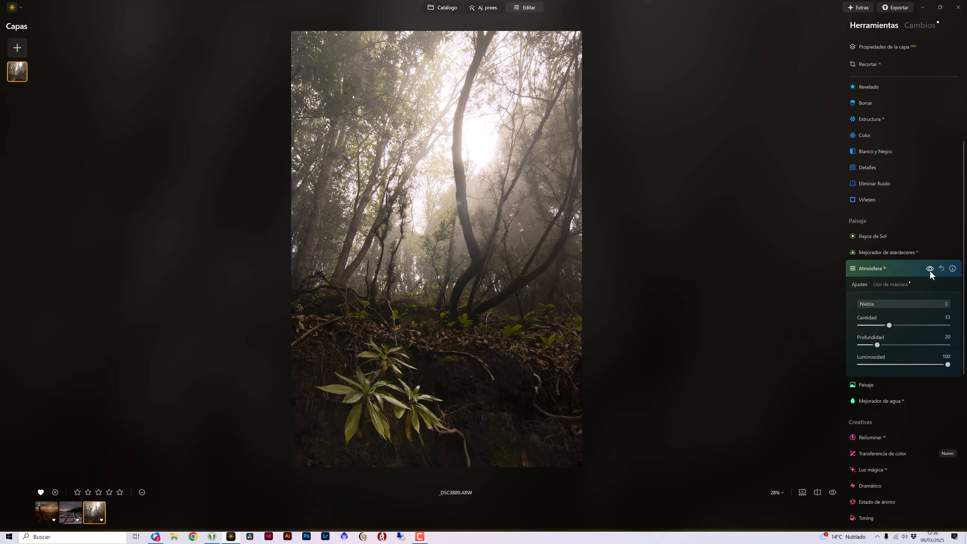
pyautogui.click(929, 269)
pyautogui.click(929, 270)
pyautogui.click(929, 270)
pyautogui.click(929, 270)
# Set the fog's Profundidad to 38 and compare the forest photo with and without the effect.
pyautogui.moveTo(880, 346)
pyautogui.mouseDown()
pyautogui.moveTo(913, 347)
pyautogui.moveTo(872, 352)
pyautogui.mouseUp()
pyautogui.moveTo(886, 347); pyautogui.dragTo(894, 352)
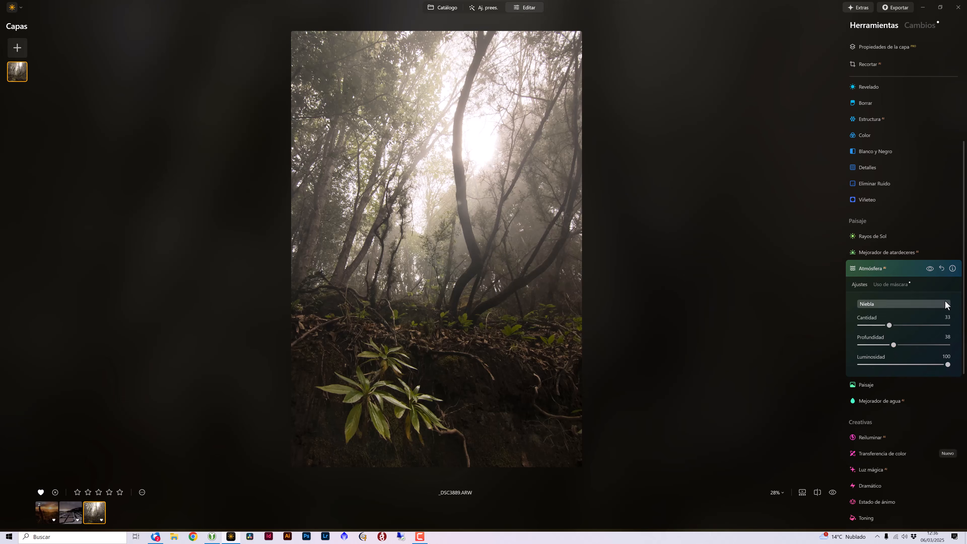
pyautogui.click(930, 269)
pyautogui.click(930, 268)
pyautogui.click(930, 268)
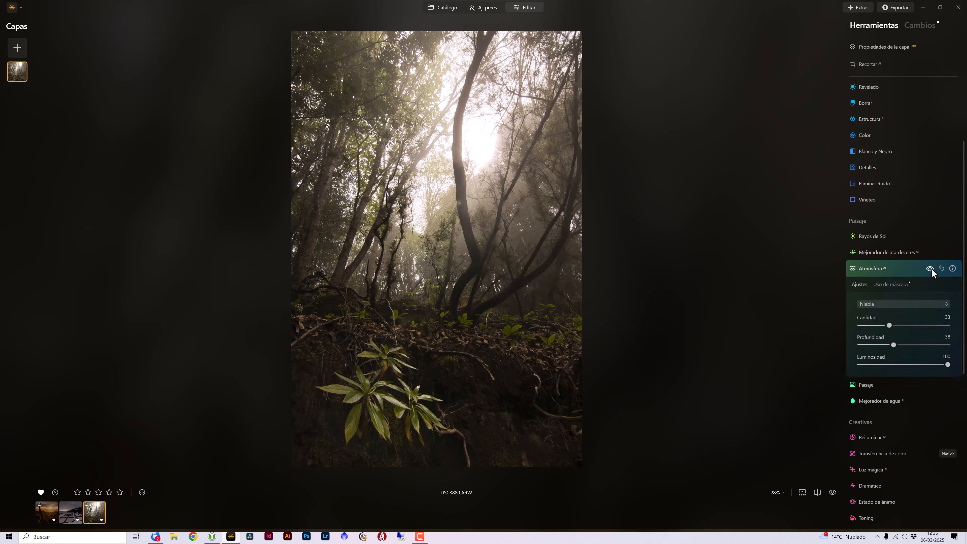
pyautogui.click(929, 269)
pyautogui.click(930, 268)
pyautogui.click(930, 268)
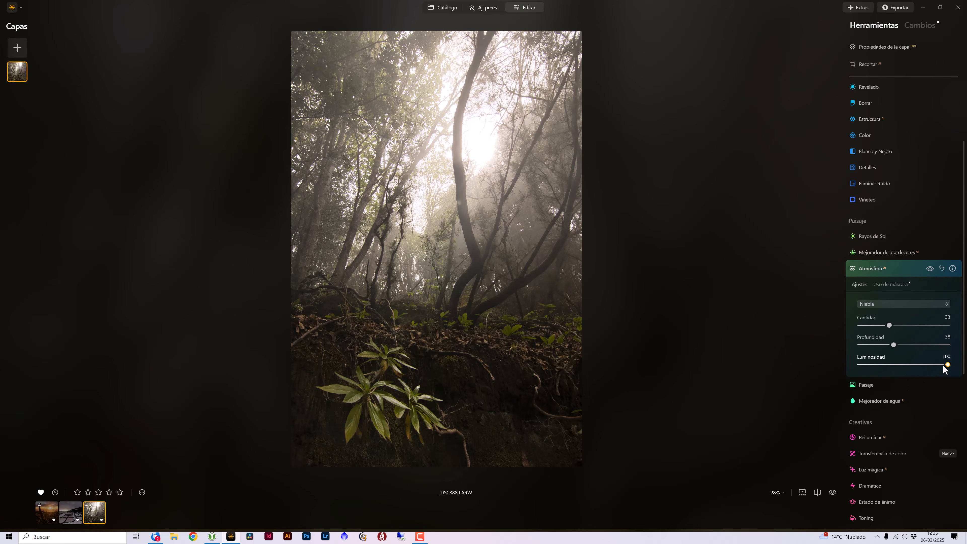
# Lower the fog's Luminosidad to 82 and compare the forest photo with and without it, leaving the effect enabled.
pyautogui.moveTo(947, 364); pyautogui.dragTo(926, 375)
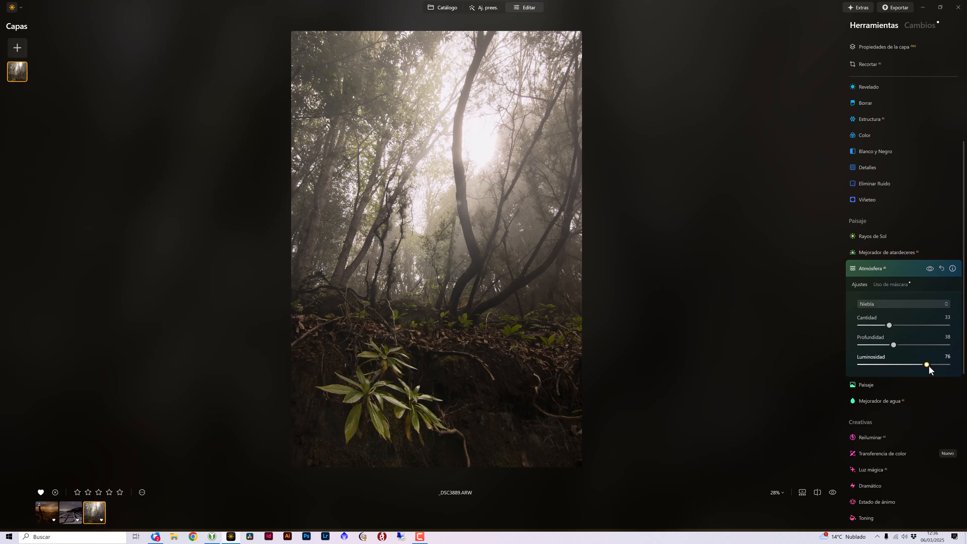
pyautogui.moveTo(931, 365); pyautogui.dragTo(933, 365)
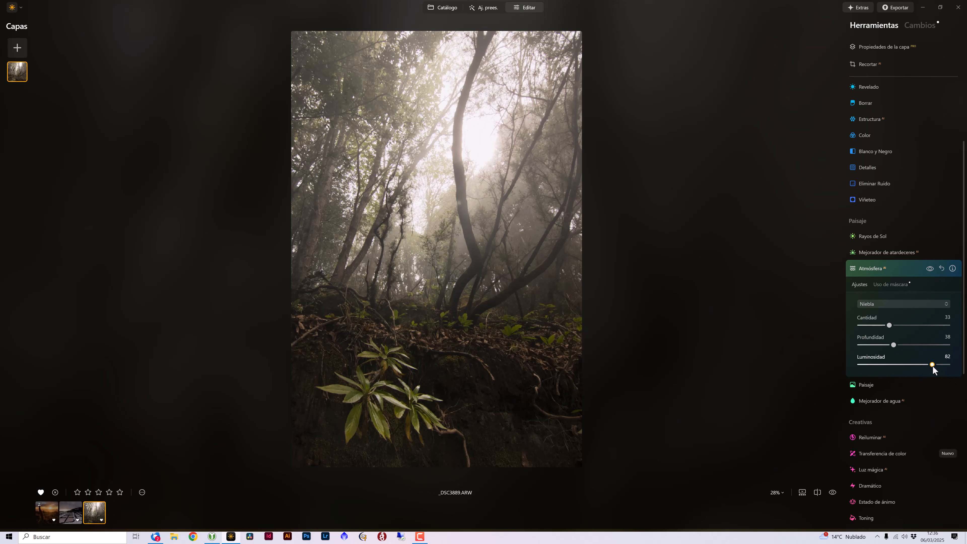
pyautogui.click(929, 268)
pyautogui.click(929, 269)
pyautogui.click(930, 268)
pyautogui.click(929, 268)
pyautogui.click(929, 268)
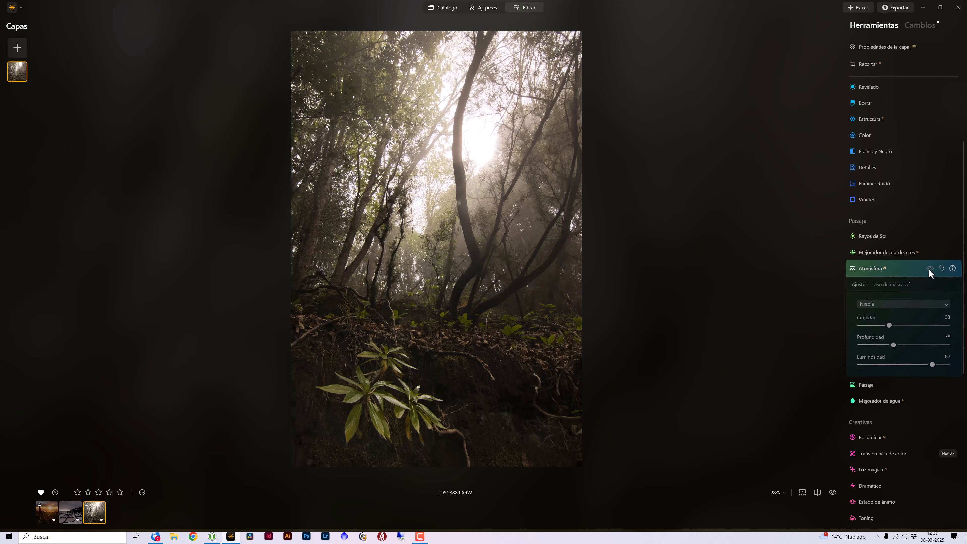
pyautogui.click(930, 268)
pyautogui.click(929, 268)
pyautogui.click(930, 268)
pyautogui.click(929, 269)
pyautogui.click(929, 268)
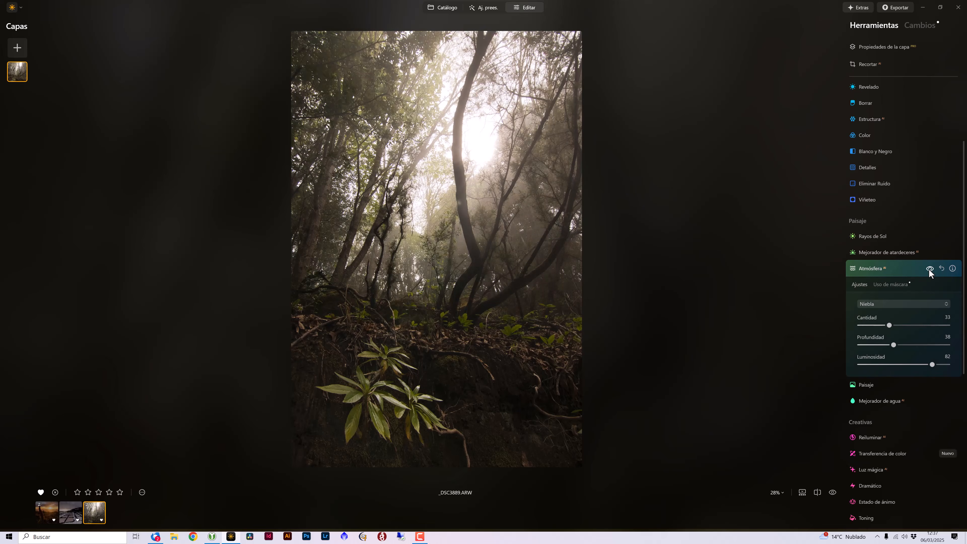
# Enhance the forest photo's foliage in Paisaje by setting Mejorador de Follaje to 43.
pyautogui.click(866, 384)
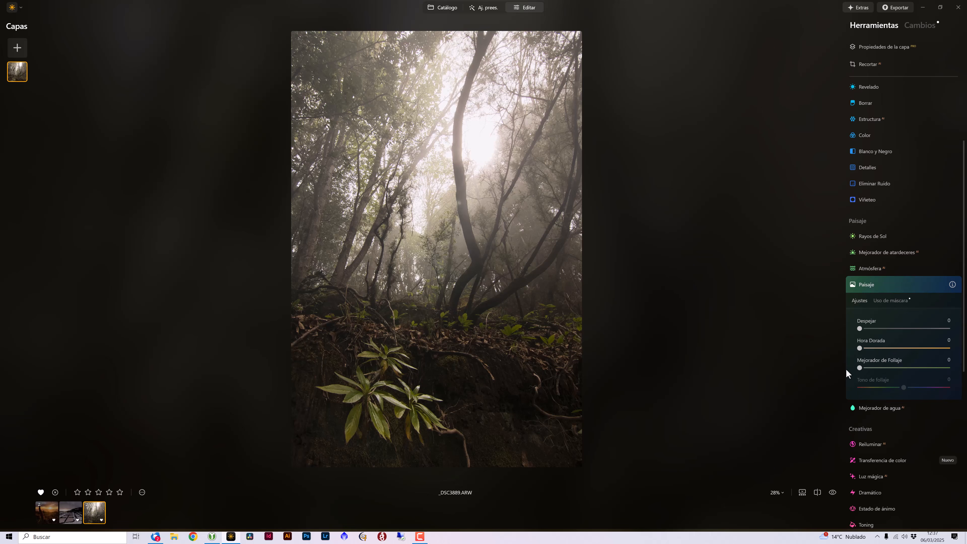
pyautogui.moveTo(857, 368); pyautogui.dragTo(907, 374)
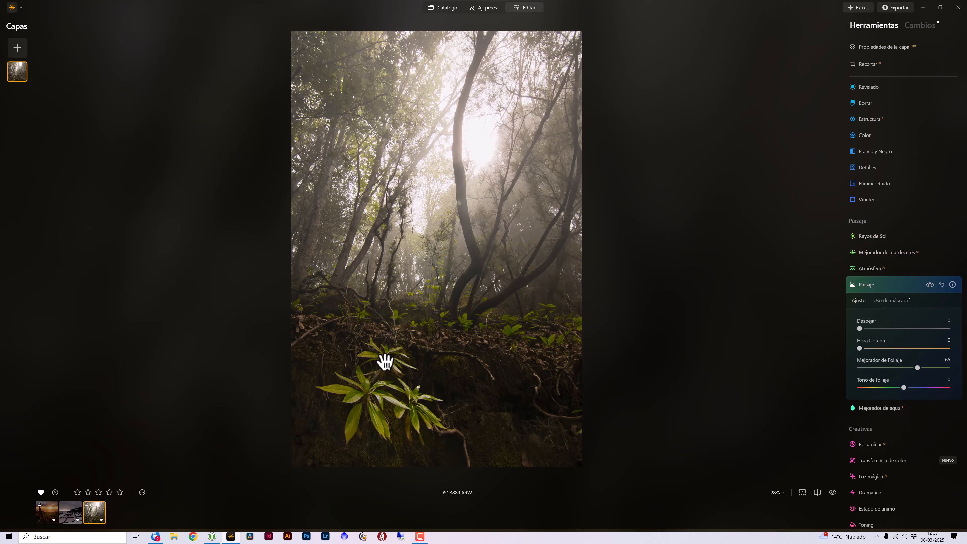
pyautogui.moveTo(917, 366); pyautogui.dragTo(890, 375)
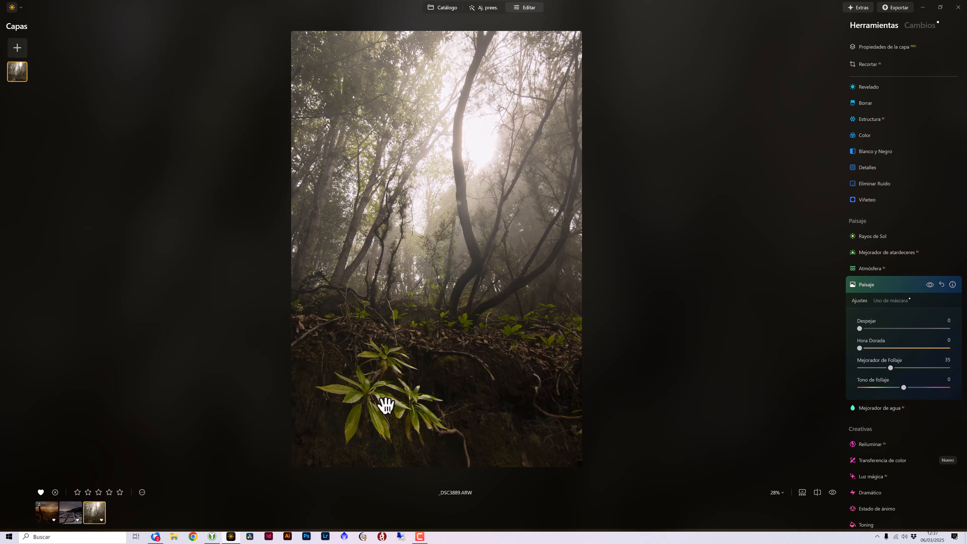
pyautogui.click(889, 368)
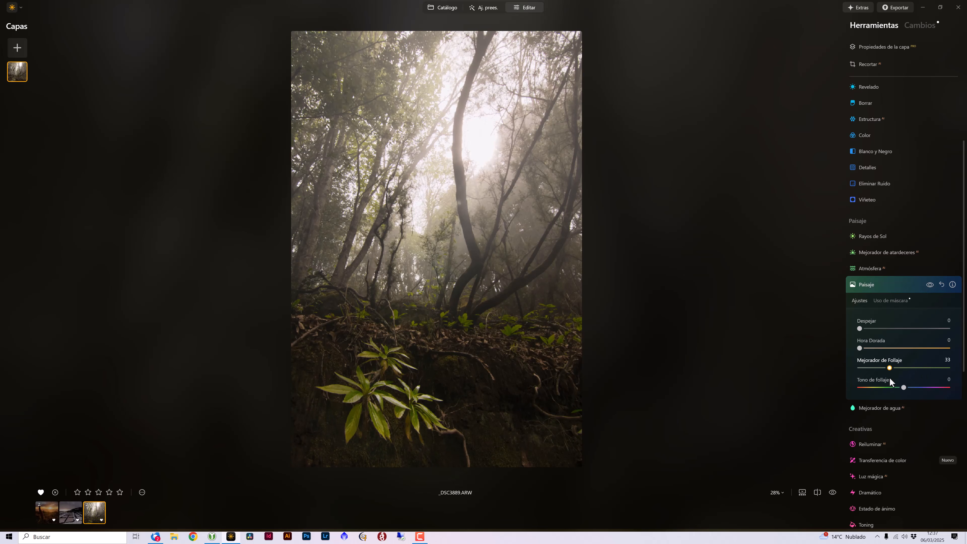
pyautogui.moveTo(889, 381); pyautogui.dragTo(895, 378)
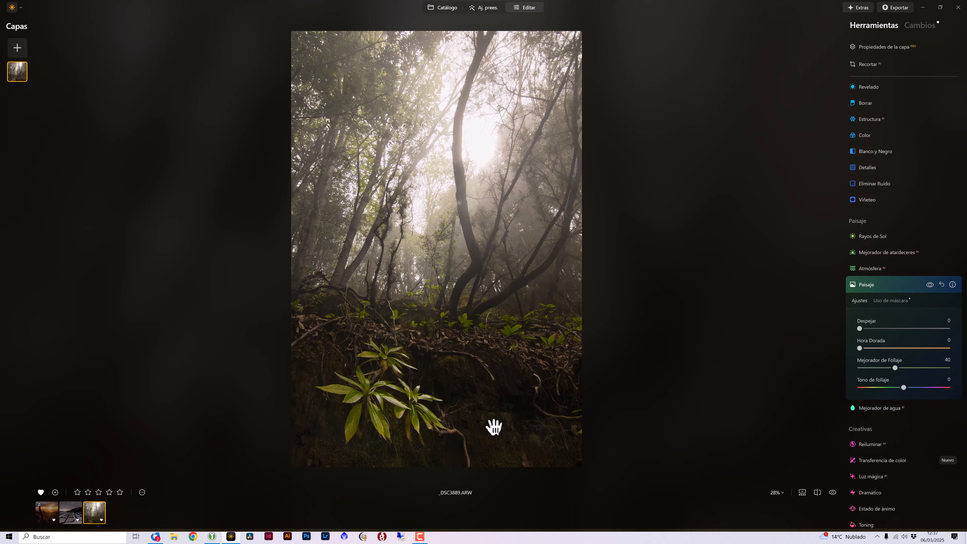
pyautogui.click(898, 368)
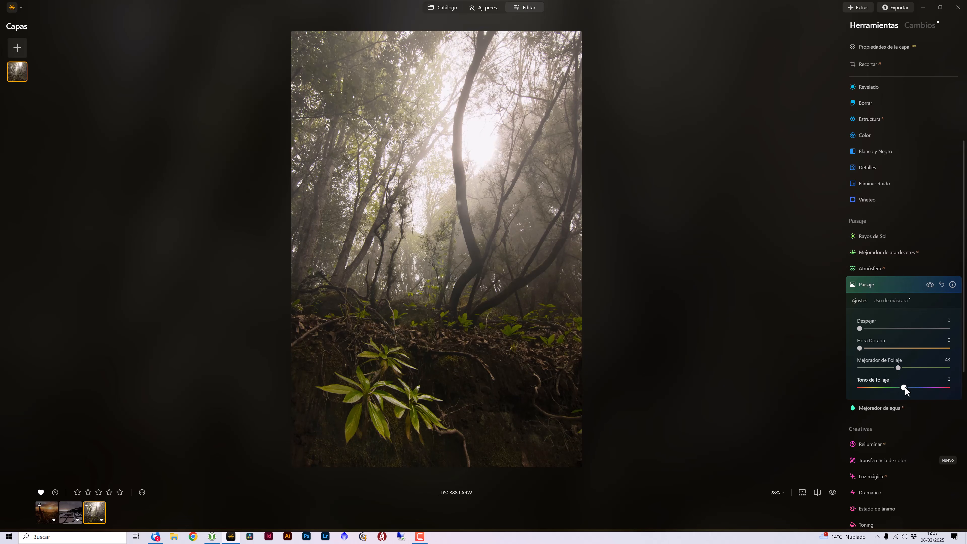
# Set the forest photo's Tono de follaje to 10 in Paisaje and compare the image with and without the effect.
pyautogui.moveTo(901, 387); pyautogui.dragTo(890, 390)
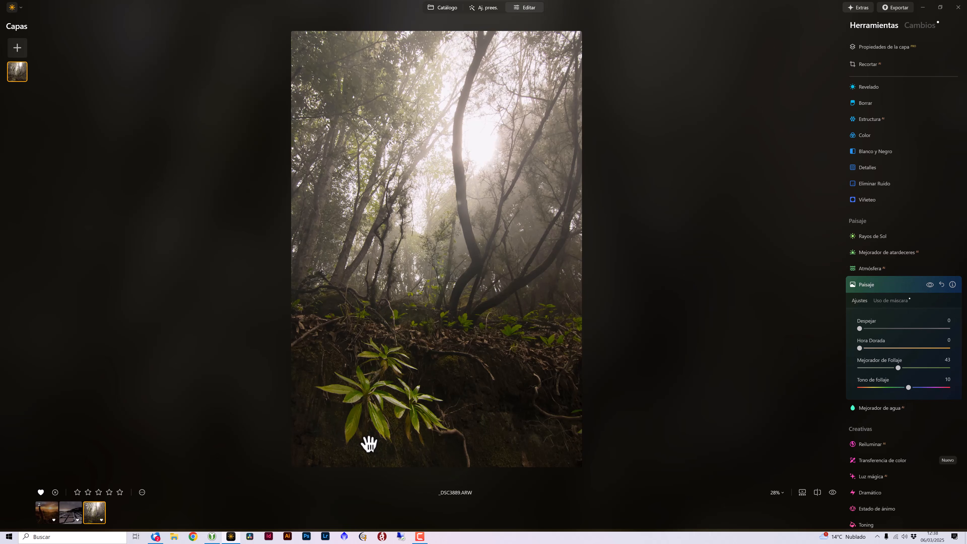
pyautogui.click(931, 285)
pyautogui.click(931, 286)
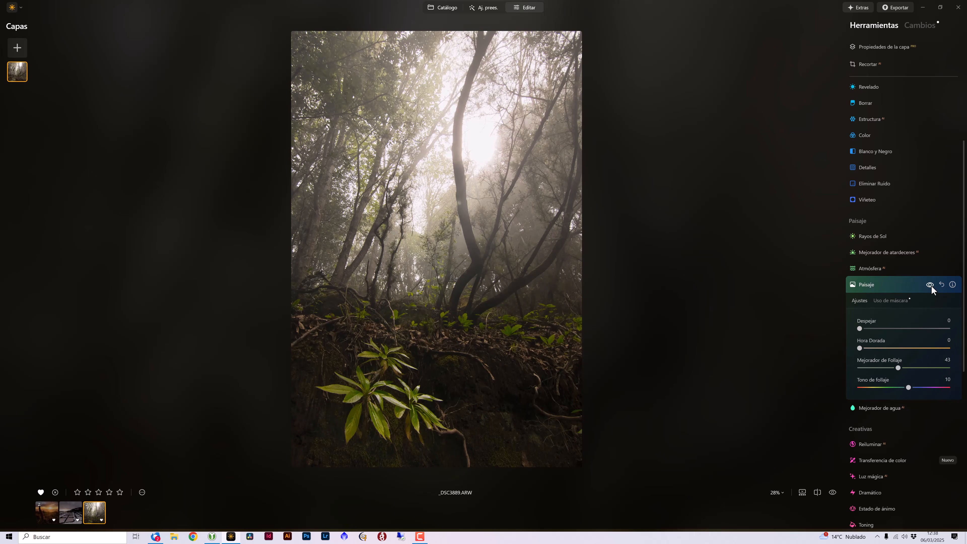
pyautogui.click(930, 285)
pyautogui.click(931, 285)
pyautogui.click(930, 285)
pyautogui.click(931, 285)
pyautogui.click(931, 285)
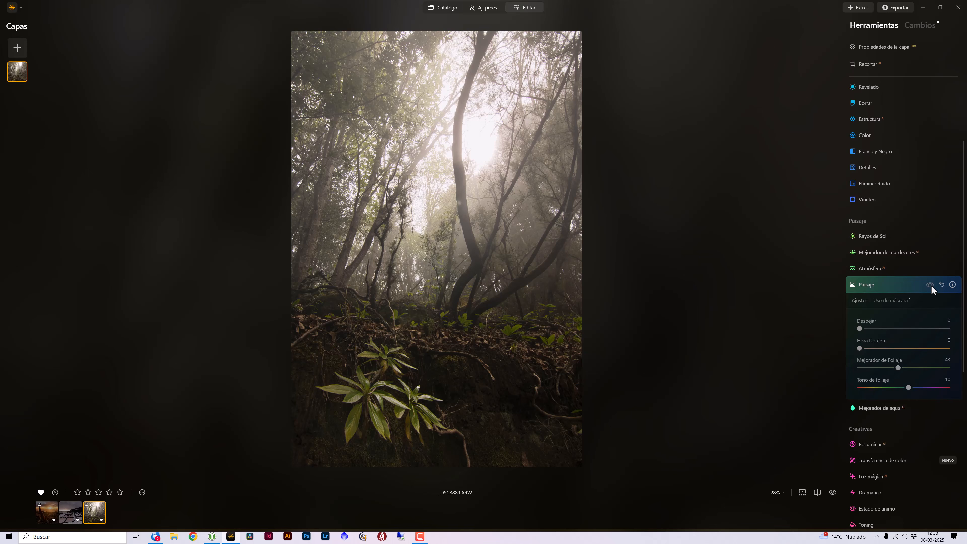
pyautogui.click(931, 285)
pyautogui.click(931, 285)
pyautogui.click(930, 285)
pyautogui.click(930, 285)
pyautogui.click(931, 285)
# Relight the forest photo with Reiluminar, setting Brillo cerca to -20 and Brillo lejos to 17.
pyautogui.scroll(-3, 876, 381)
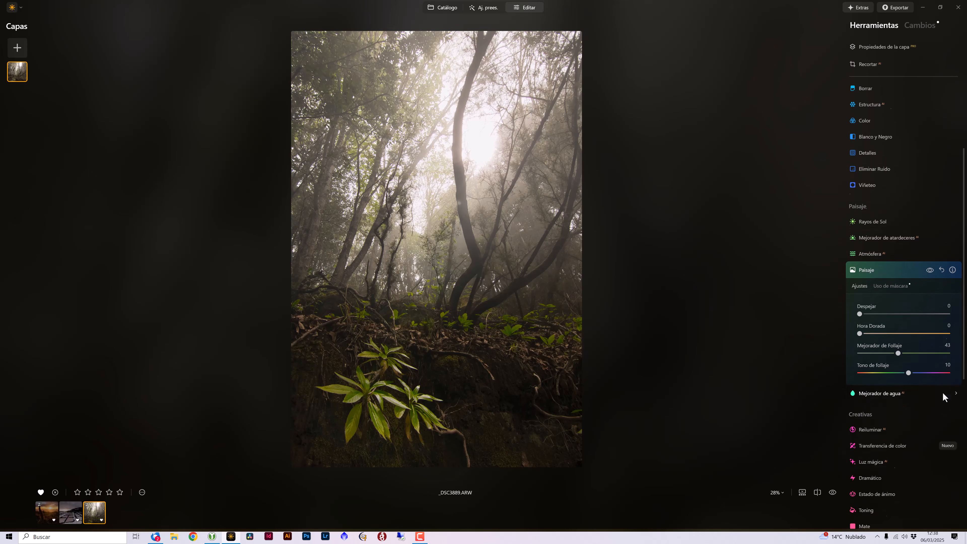
pyautogui.click(869, 355)
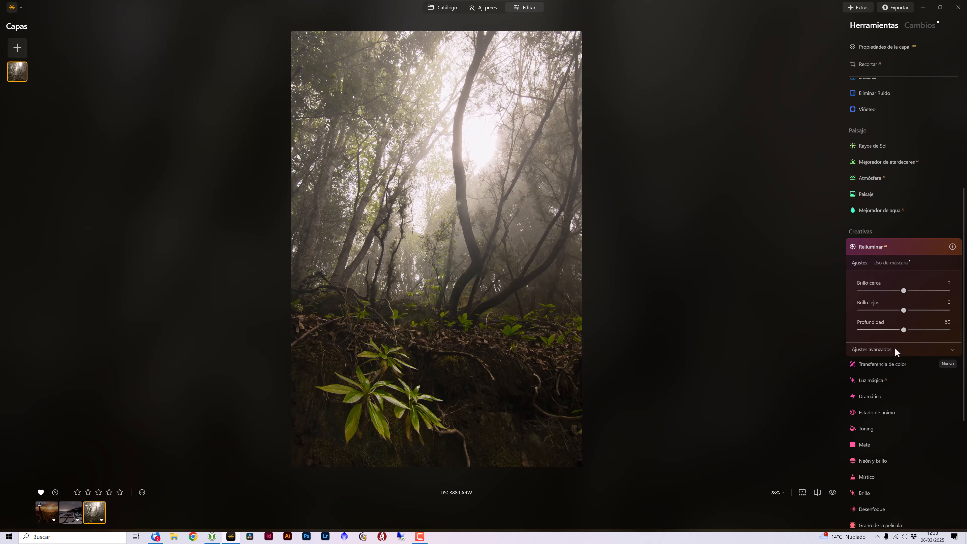
pyautogui.moveTo(903, 291)
pyautogui.mouseDown()
pyautogui.moveTo(932, 294)
pyautogui.moveTo(833, 289)
pyautogui.moveTo(943, 286)
pyautogui.moveTo(876, 289)
pyautogui.moveTo(896, 294)
pyautogui.mouseUp()
pyautogui.doubleClick(876, 289)
pyautogui.moveTo(903, 309); pyautogui.dragTo(909, 310)
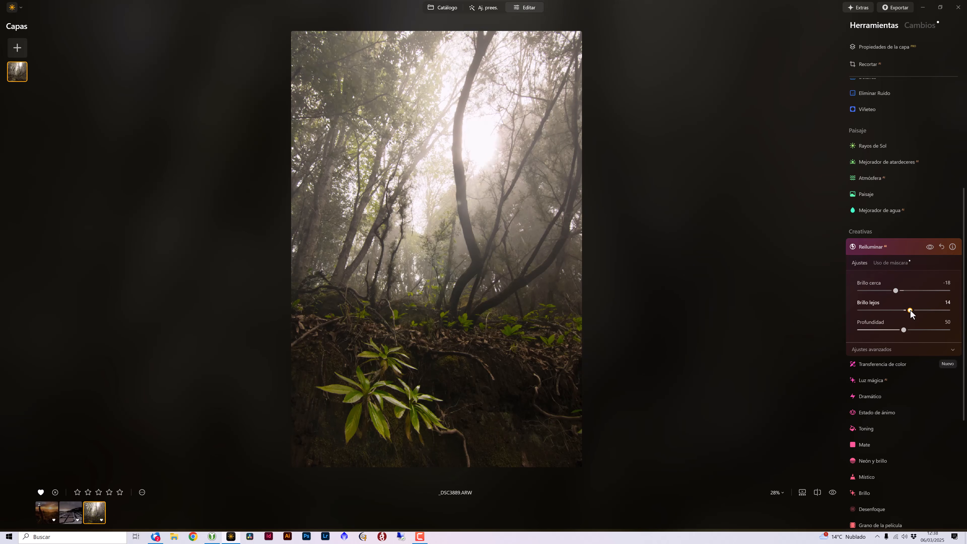
pyautogui.moveTo(910, 310); pyautogui.dragTo(910, 310)
pyautogui.moveTo(896, 291); pyautogui.dragTo(894, 291)
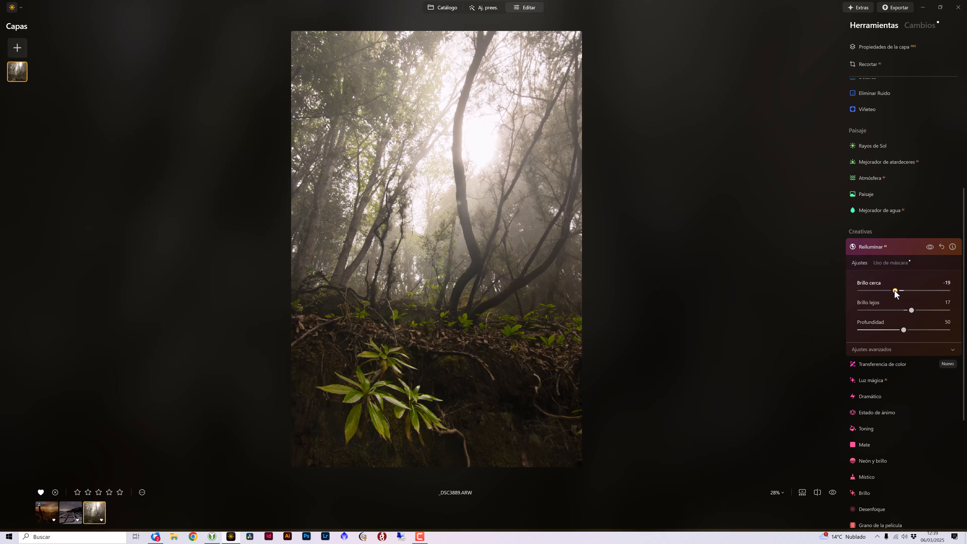
# Compare the forest photo with and without the Reiluminar adjustment several times, leaving it enabled.
pyautogui.click(931, 247)
pyautogui.click(931, 246)
pyautogui.click(932, 247)
pyautogui.click(932, 246)
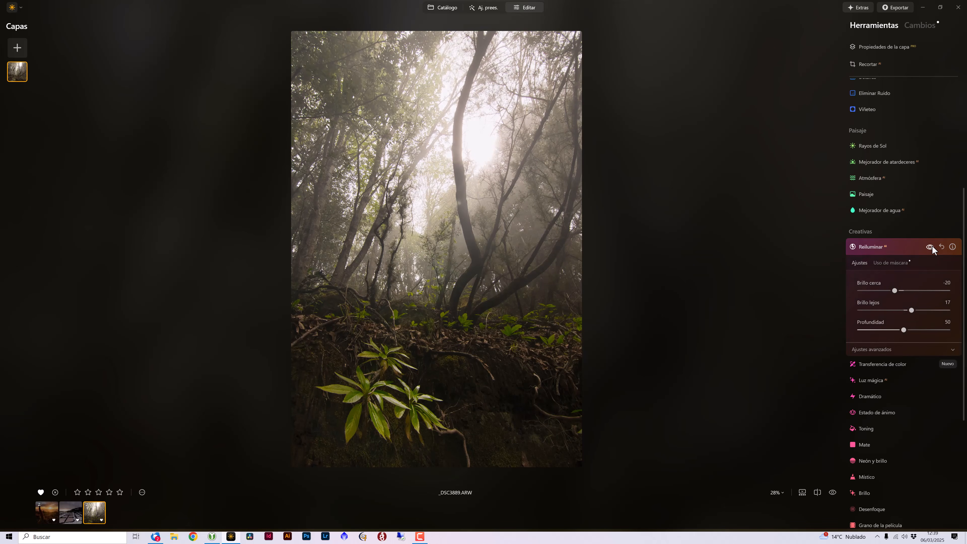
pyautogui.click(932, 247)
pyautogui.click(931, 246)
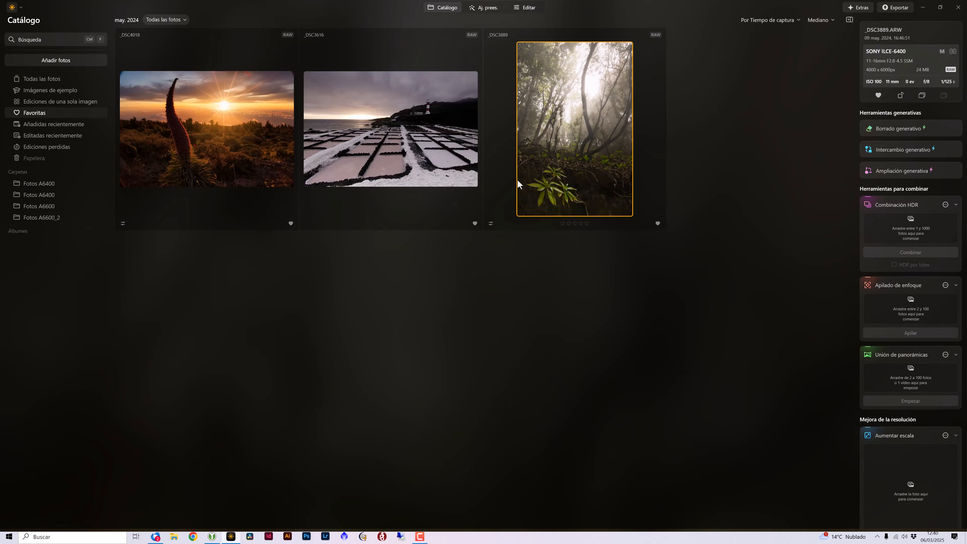
# Open the salt pans photo _DSC3616 for editing and set its Revelado camera profile to Adobe Standard.
pyautogui.doubleClick(430, 128)
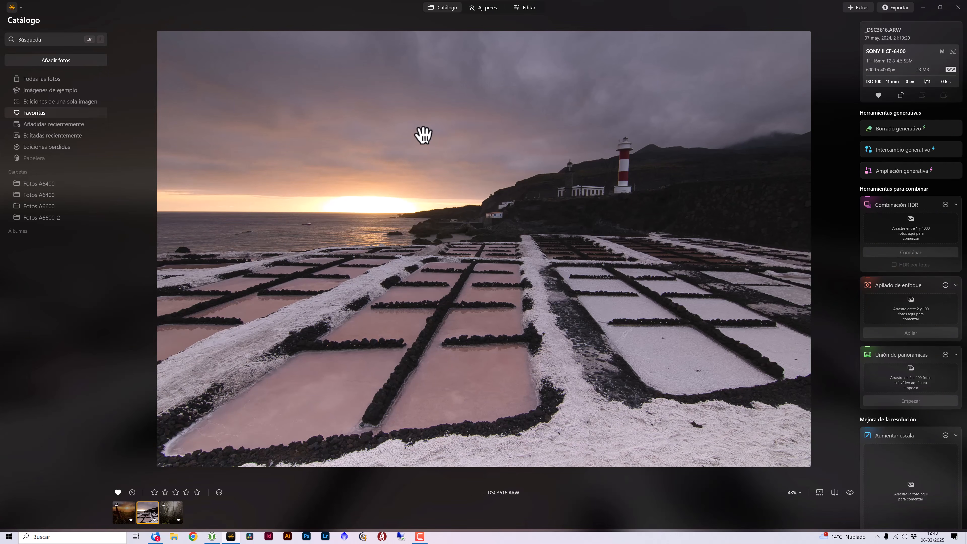
pyautogui.click(524, 9)
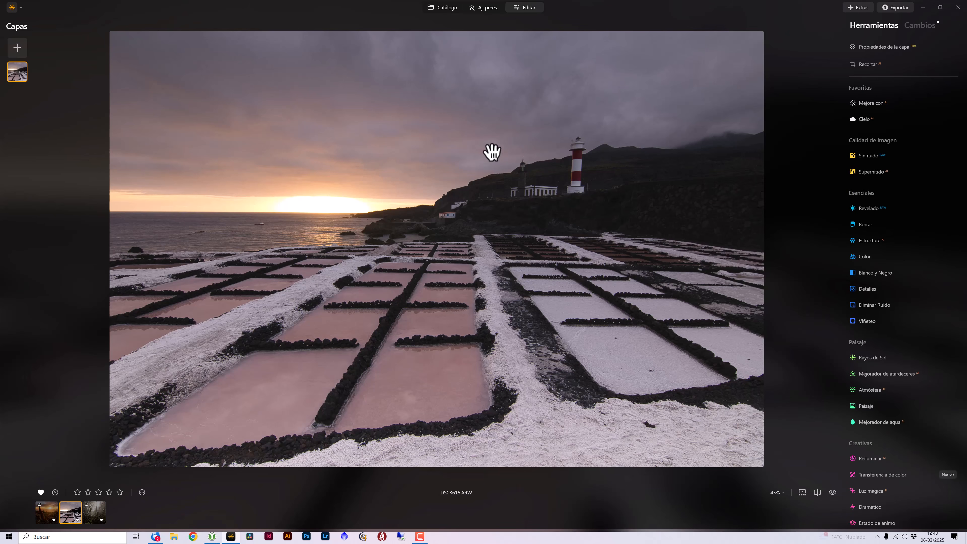
pyautogui.click(865, 206)
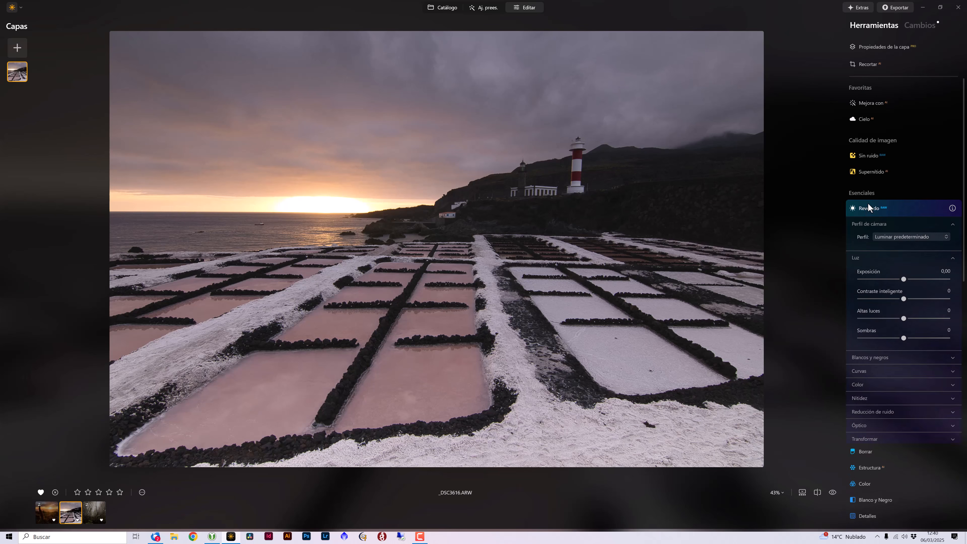
pyautogui.click(902, 236)
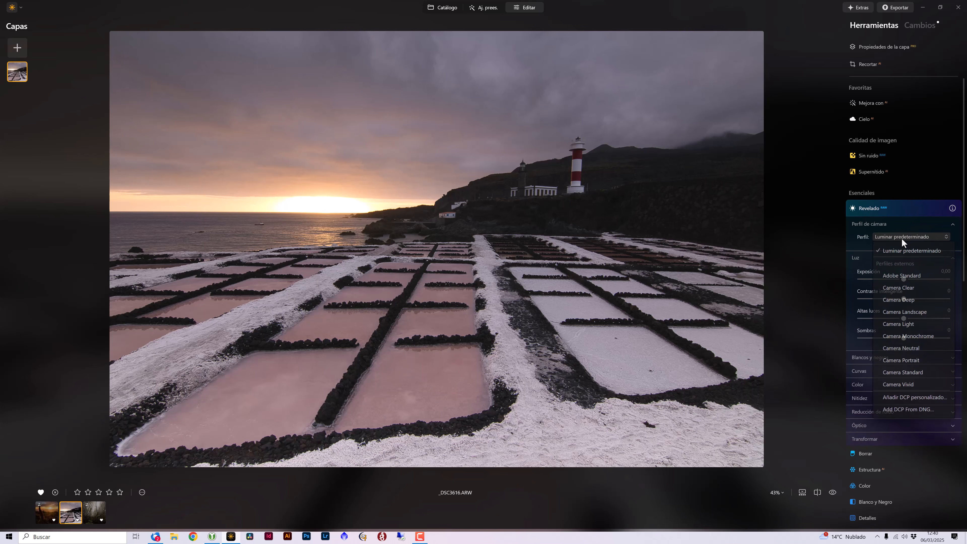
pyautogui.click(902, 273)
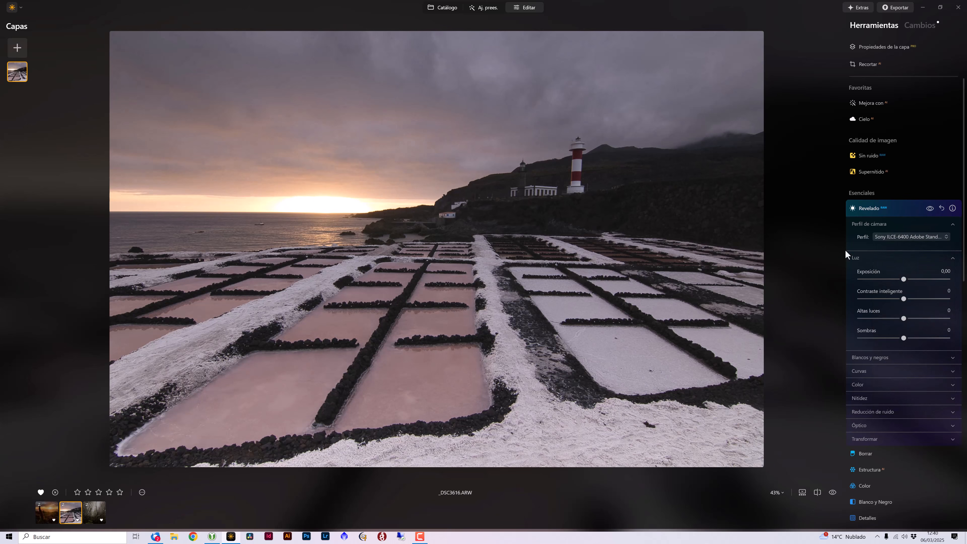
# Set Acento to 31 in Mejora con IA on the salt pans photo and compare it with and without the effect.
pyautogui.click(870, 102)
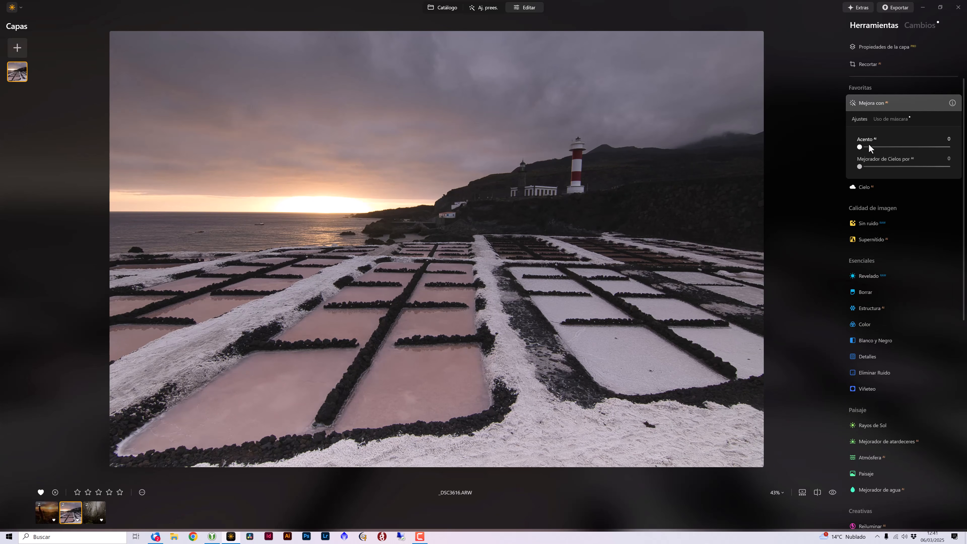
pyautogui.moveTo(866, 152); pyautogui.dragTo(897, 160)
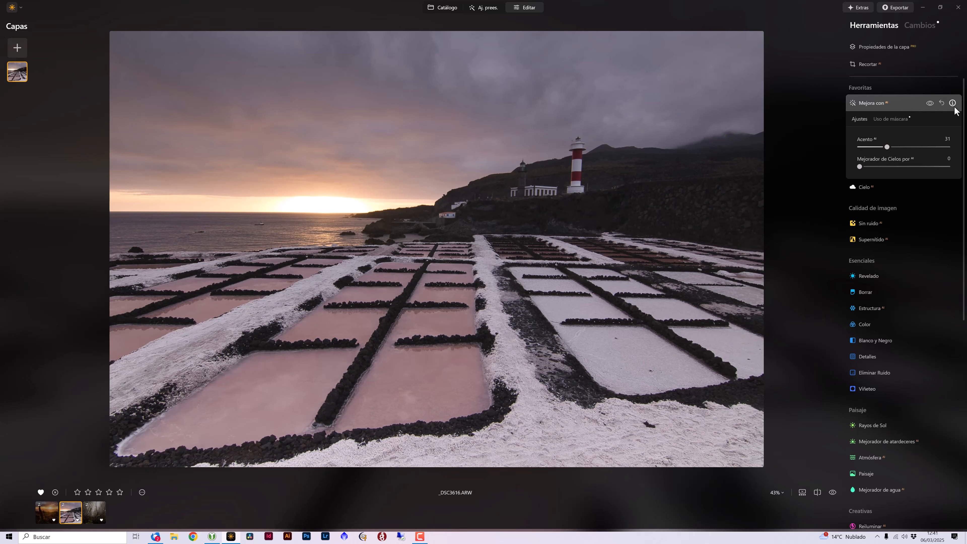
pyautogui.click(930, 103)
pyautogui.click(930, 103)
pyautogui.click(930, 103)
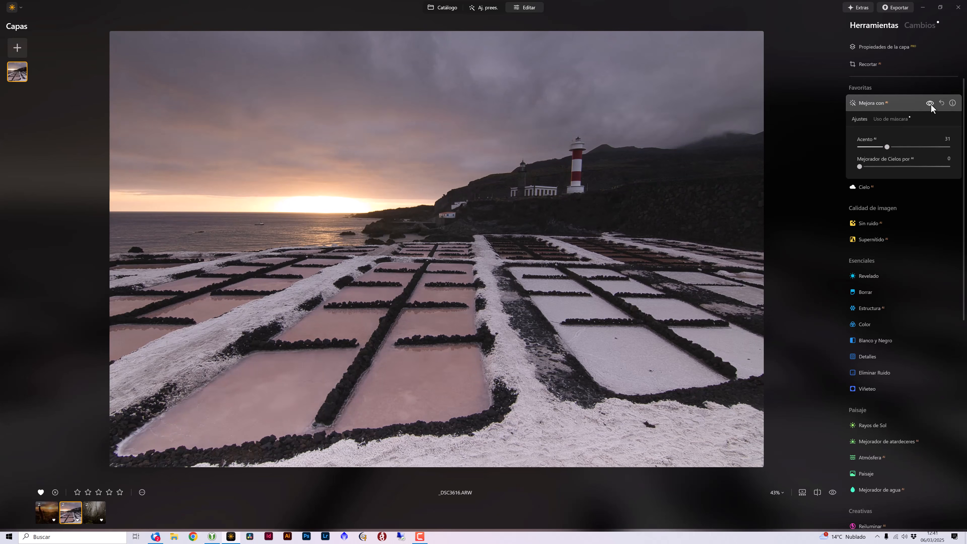
pyautogui.click(930, 104)
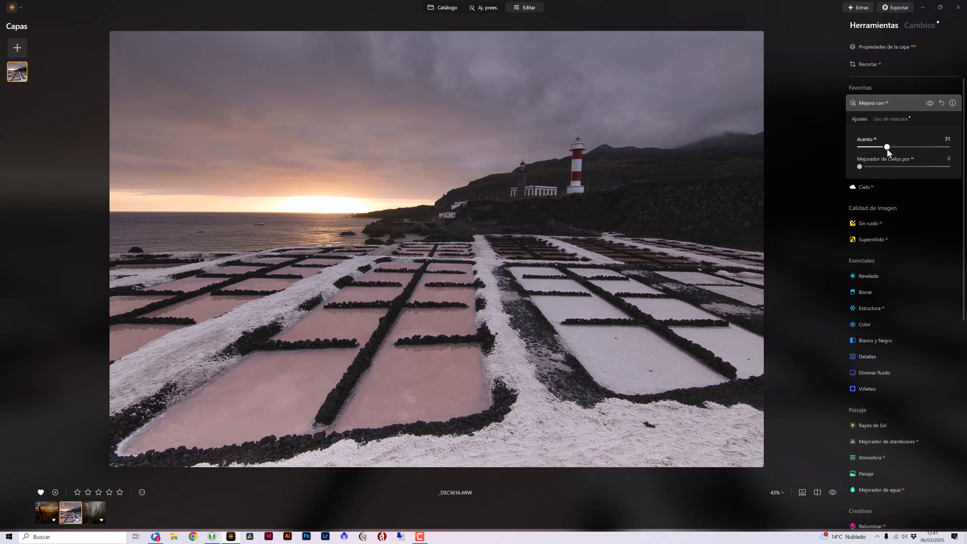
# Raise Acento to 35, checking the photo with and without the effect, and set Mejorador de Cielos to 46.
pyautogui.moveTo(887, 147); pyautogui.dragTo(889, 147)
pyautogui.click(931, 104)
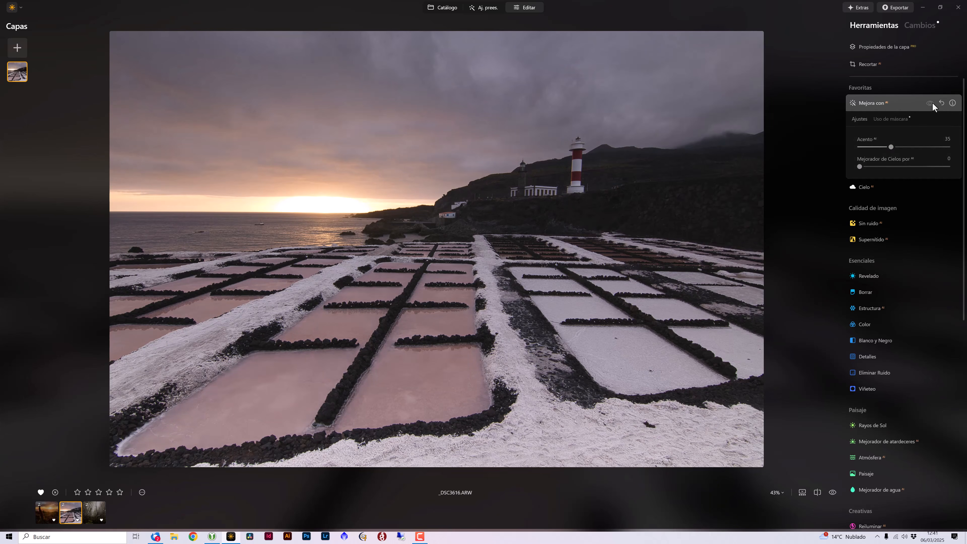
pyautogui.click(931, 105)
pyautogui.click(932, 106)
pyautogui.click(932, 106)
pyautogui.click(932, 106)
pyautogui.click(932, 106)
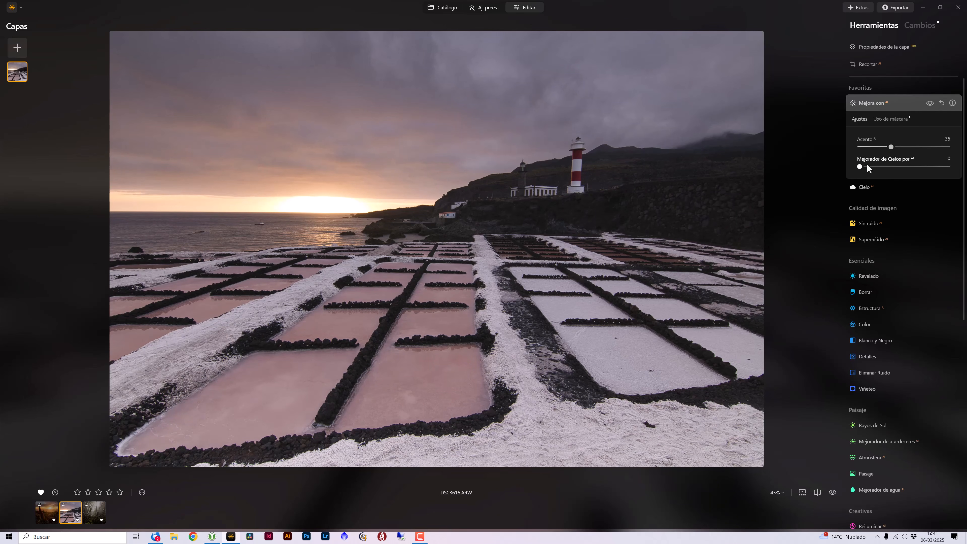
pyautogui.moveTo(861, 168); pyautogui.dragTo(900, 176)
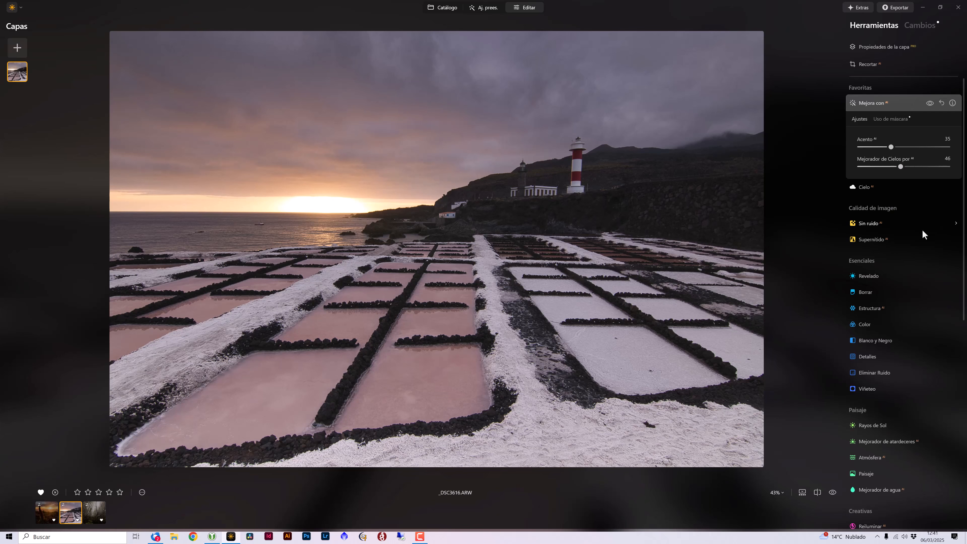
# Add Niebla en capas with Atmósfera to the salt pans photo, using Cantidad 55 and Profundidad 45.
pyautogui.scroll(-5, 914, 243)
pyautogui.click(863, 277)
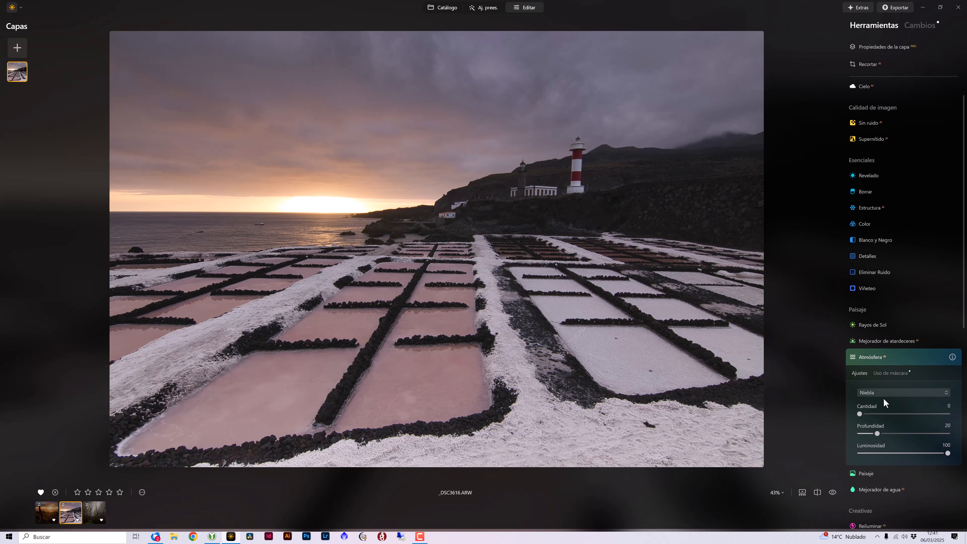
pyautogui.click(888, 393)
pyautogui.click(896, 419)
pyautogui.moveTo(878, 415); pyautogui.dragTo(876, 445)
# Compare the salt pans photo with and without the layered fog several times, leaving the effect enabled.
pyautogui.click(931, 356)
pyautogui.click(931, 357)
pyautogui.click(931, 356)
pyautogui.click(931, 357)
pyautogui.click(931, 357)
pyautogui.click(931, 357)
pyautogui.click(931, 357)
pyautogui.click(932, 357)
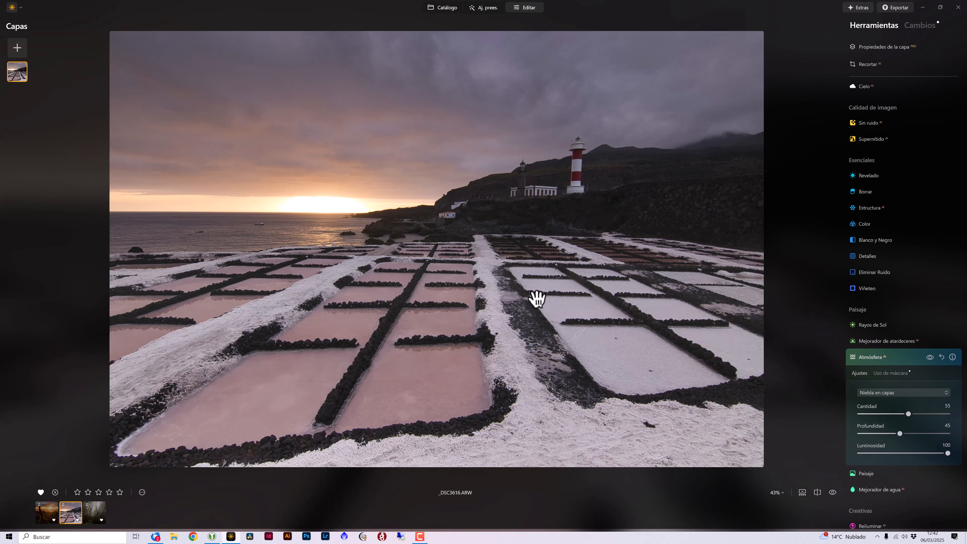
# Place a Luz mágica light over the setting sun with Tamaño del pincel 94 and Intensidad 14.
pyautogui.scroll(-8, 900, 346)
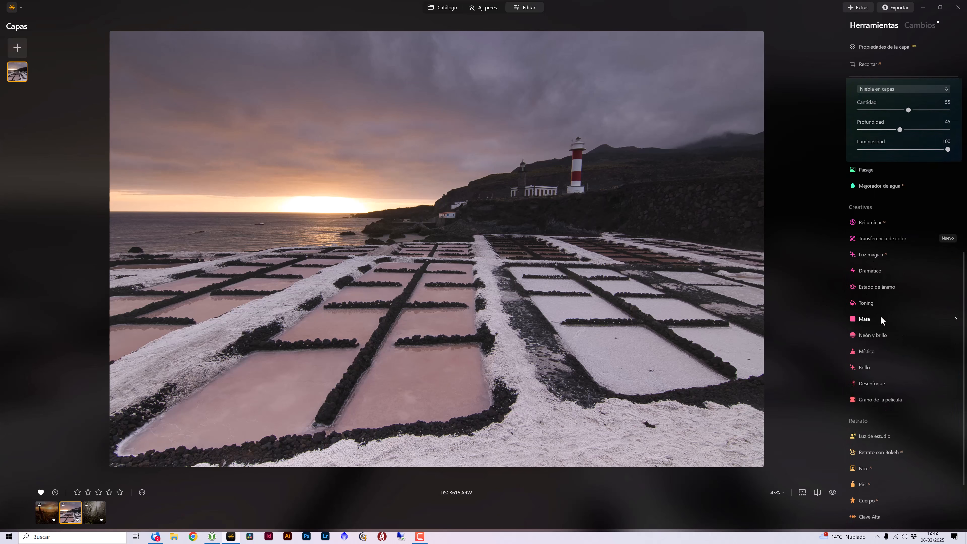
pyautogui.scroll(-2, 880, 315)
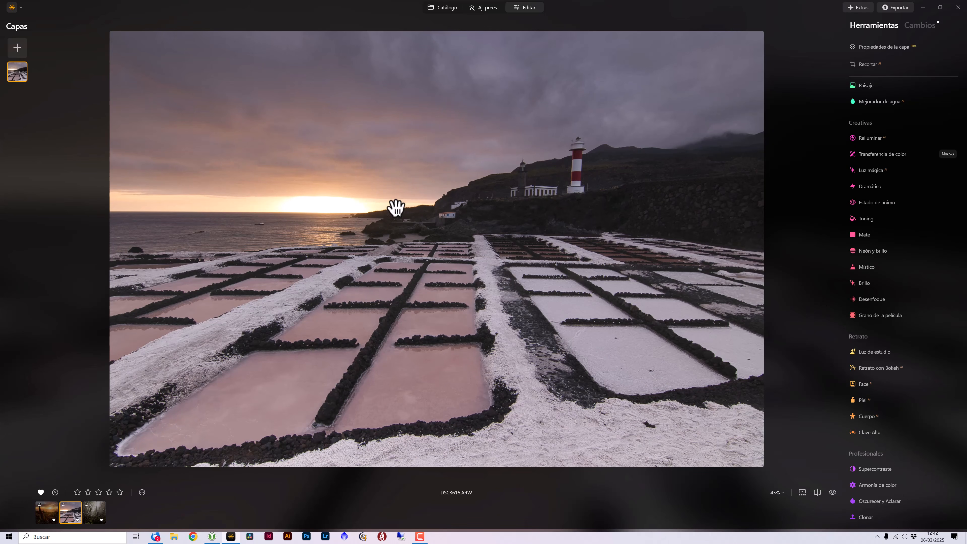
pyautogui.click(873, 171)
pyautogui.moveTo(859, 256); pyautogui.dragTo(864, 258)
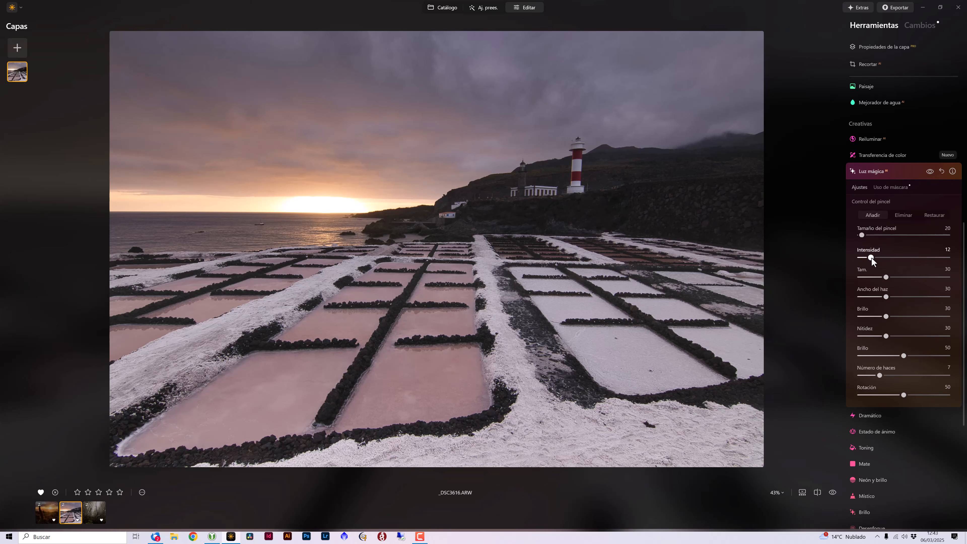
pyautogui.moveTo(872, 258); pyautogui.dragTo(882, 237)
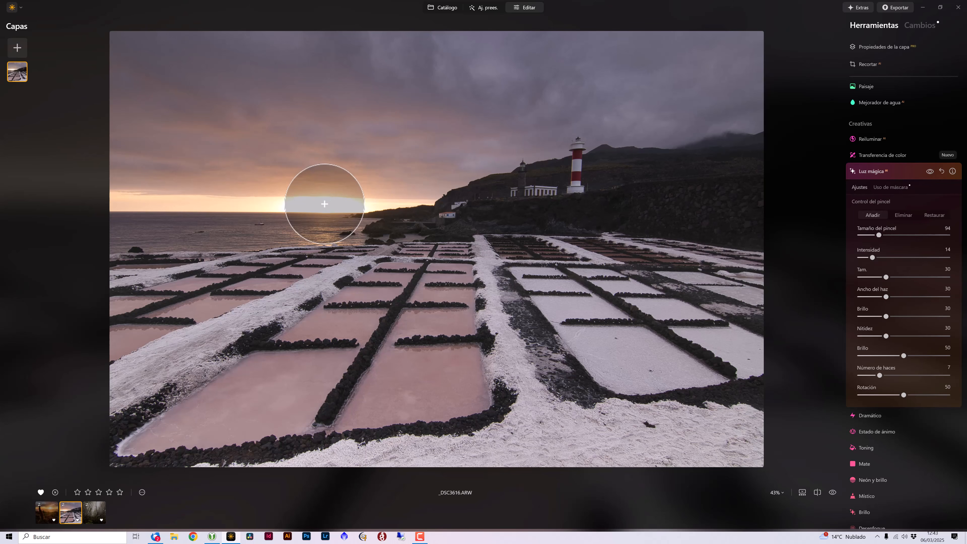
pyautogui.click(325, 204)
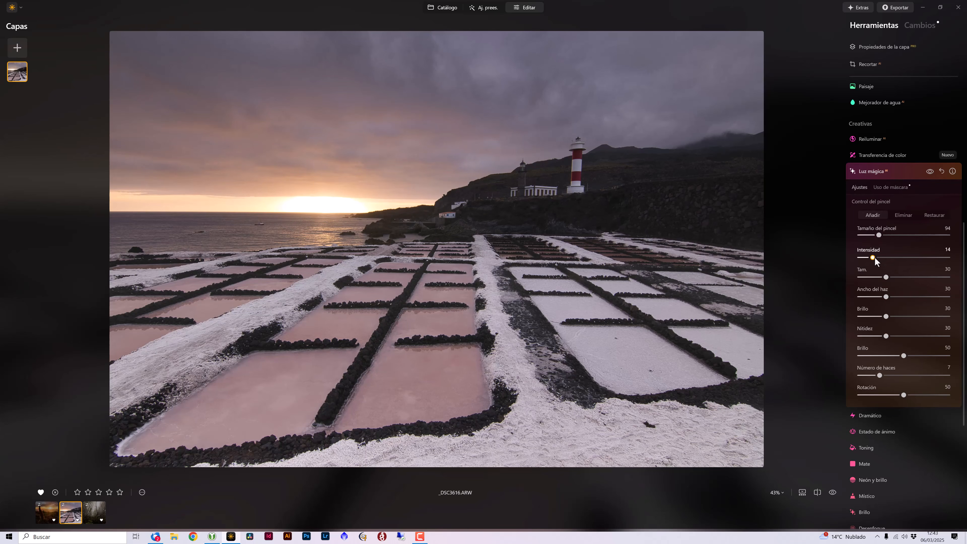
# Refine the sun's Luz mágica with Intensidad 66, Tam. 46, Número de haces 2, first Brillo 48 and second Brillo 34.
pyautogui.moveTo(873, 258); pyautogui.dragTo(909, 264)
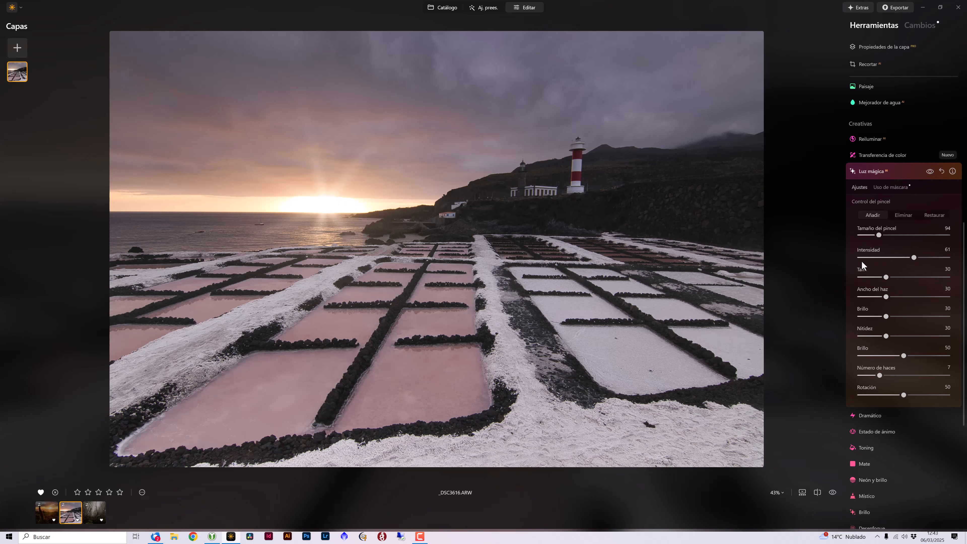
pyautogui.moveTo(880, 376); pyautogui.dragTo(859, 376)
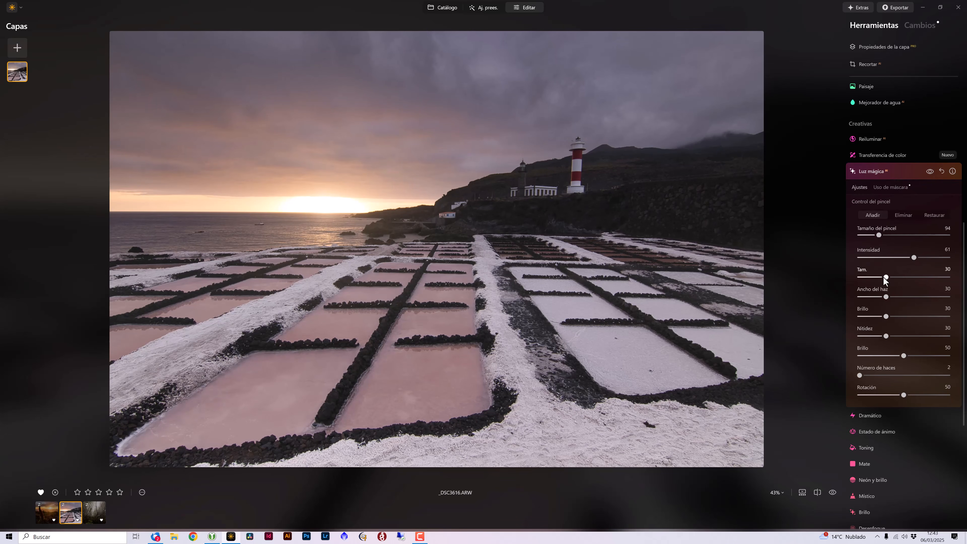
pyautogui.moveTo(907, 278); pyautogui.dragTo(892, 282)
pyautogui.moveTo(914, 258); pyautogui.dragTo(918, 258)
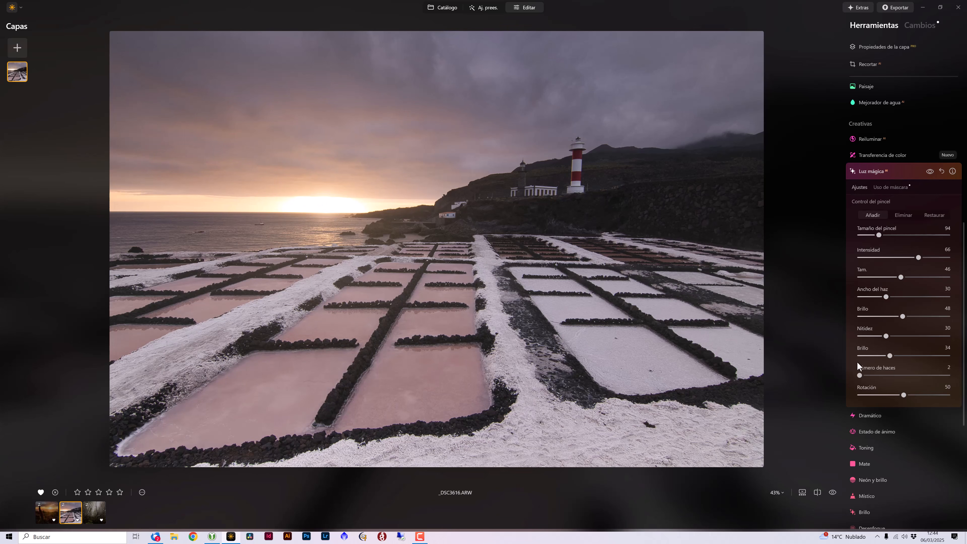
# Boost the salt pans photo's Color with Intensidad 22 and HSL Saturación of Rojo 26, Naranja 26, Morado 28 and Magenta 32.
pyautogui.scroll(7, 874, 351)
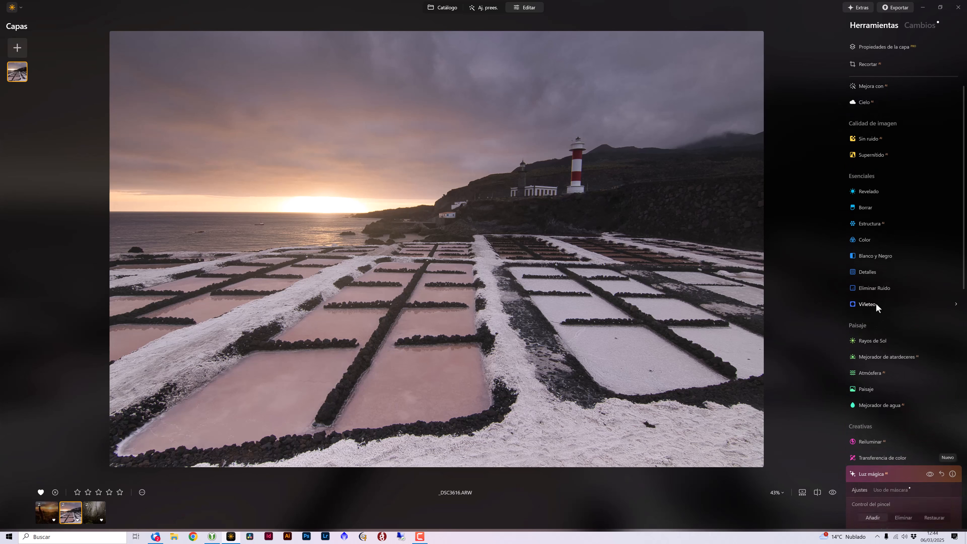
pyautogui.click(865, 209)
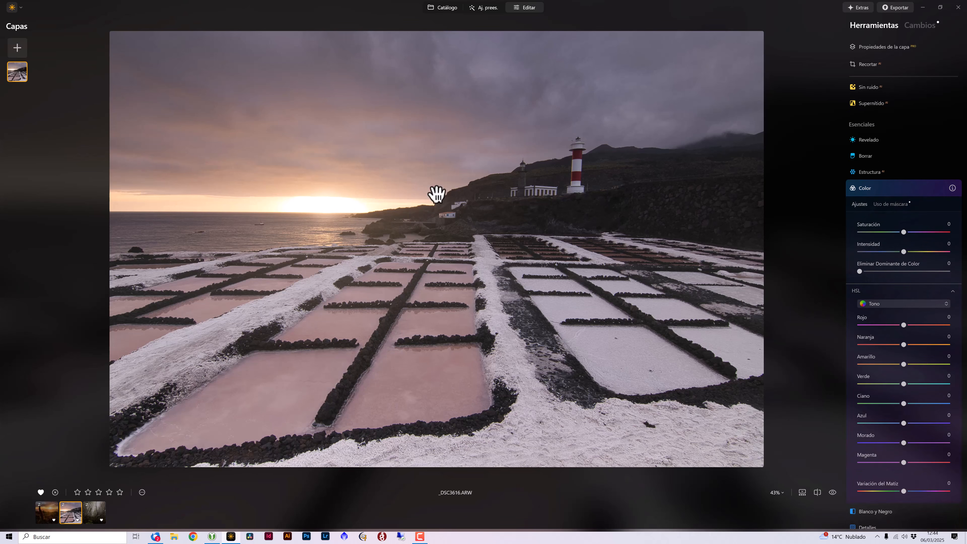
pyautogui.click(907, 303)
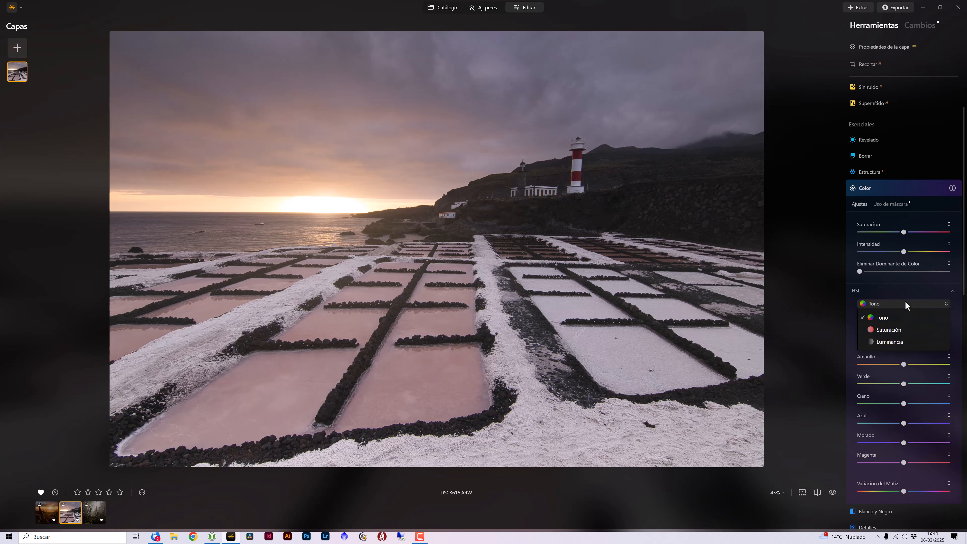
pyautogui.click(889, 328)
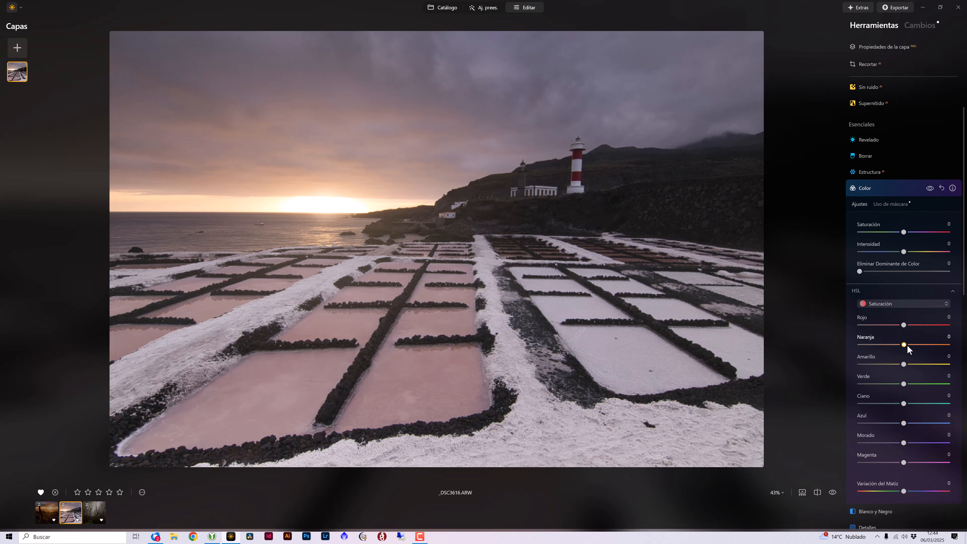
pyautogui.moveTo(919, 347); pyautogui.dragTo(915, 345)
pyautogui.moveTo(903, 462)
pyautogui.mouseDown()
pyautogui.moveTo(921, 462)
pyautogui.moveTo(919, 443)
pyautogui.moveTo(918, 463)
pyautogui.mouseUp()
pyautogui.moveTo(903, 325); pyautogui.dragTo(915, 328)
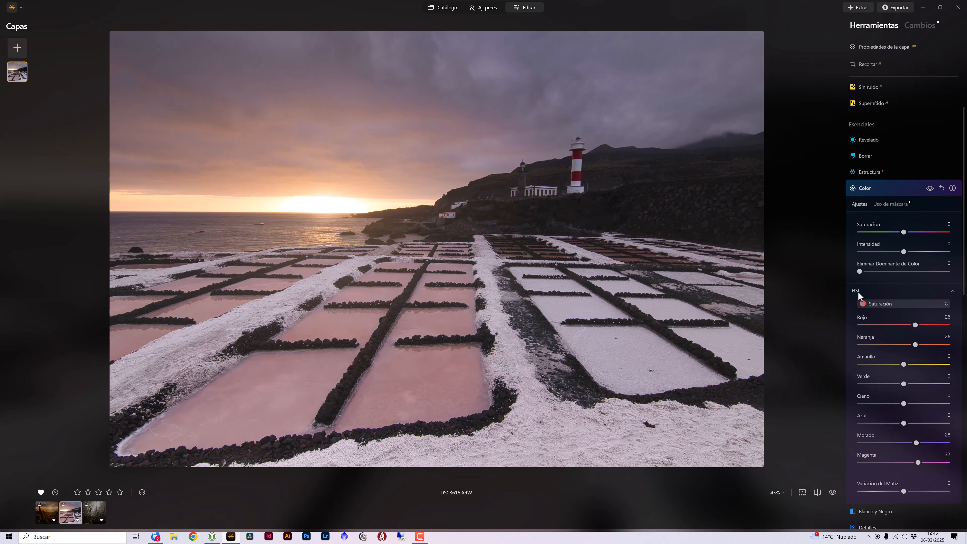
pyautogui.moveTo(902, 251); pyautogui.dragTo(907, 252)
# Add Supercontraste to the salt pans photo with Contraste de altas luces at 15.
pyautogui.scroll(-1, 902, 267)
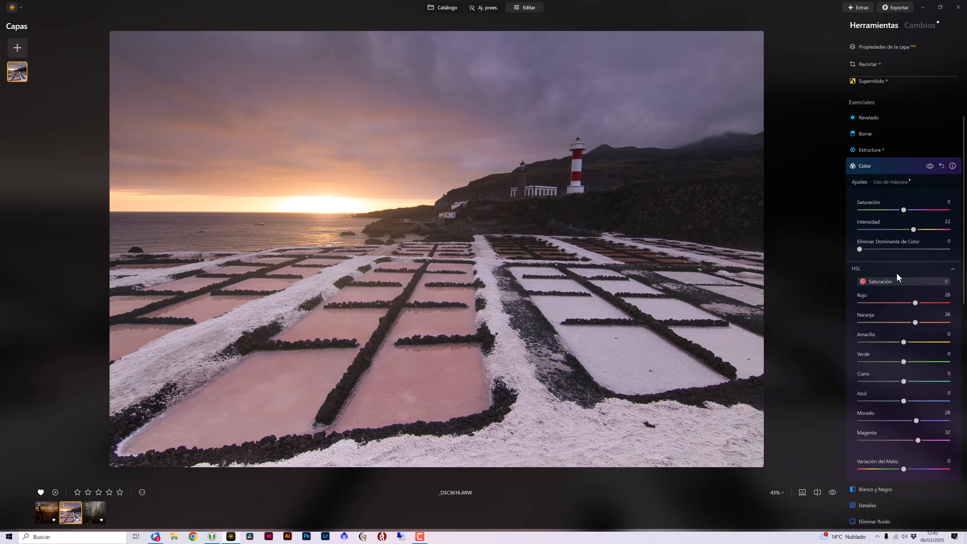
pyautogui.scroll(-10, 894, 271)
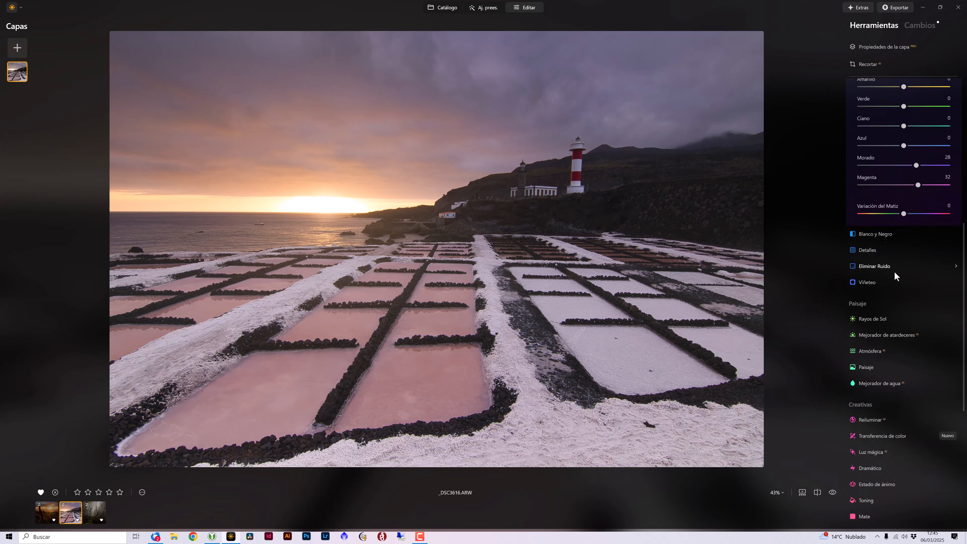
pyautogui.scroll(-10, 891, 270)
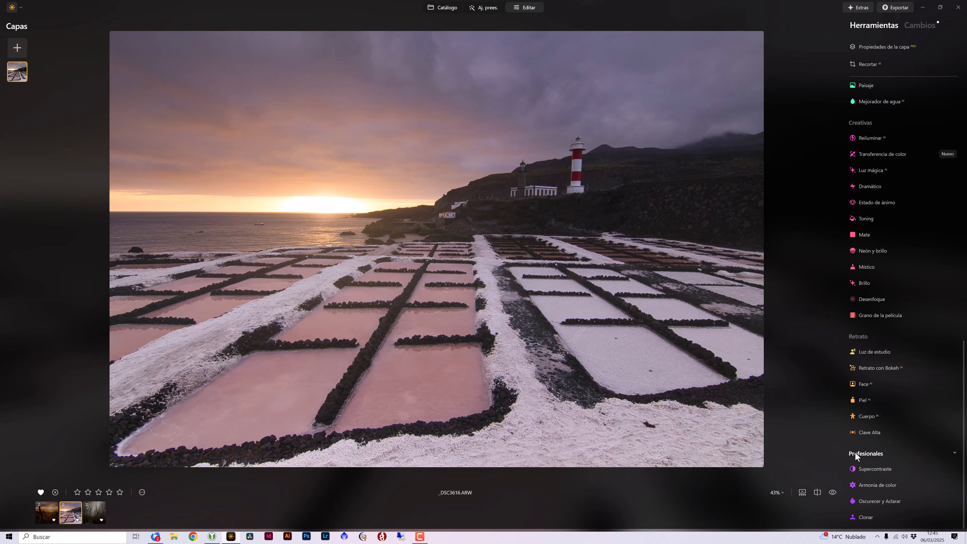
pyautogui.click(870, 471)
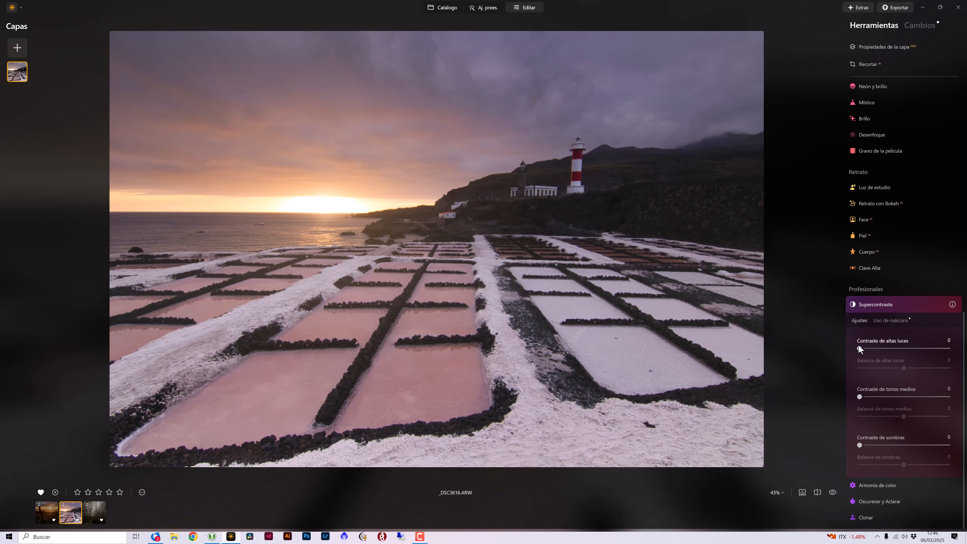
pyautogui.moveTo(860, 349); pyautogui.dragTo(869, 349)
pyautogui.moveTo(884, 355)
pyautogui.mouseDown()
pyautogui.moveTo(916, 354)
pyautogui.moveTo(878, 358)
pyautogui.mouseUp()
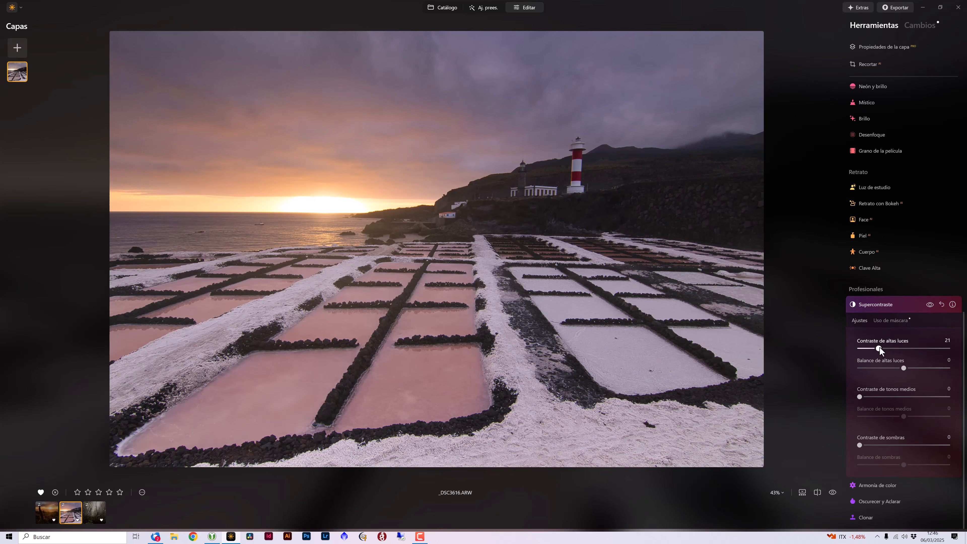
pyautogui.moveTo(878, 348); pyautogui.dragTo(873, 348)
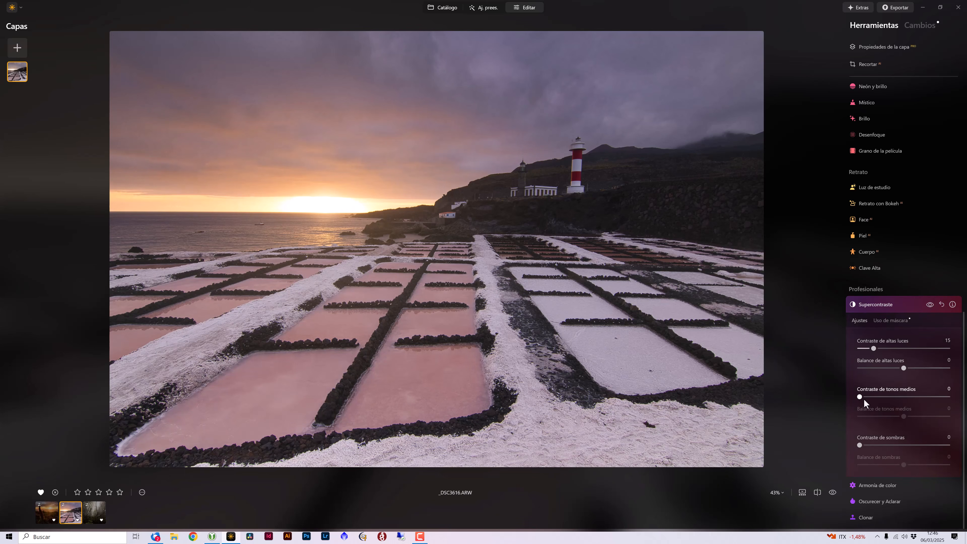
# Set Supercontraste's Contraste de tonos medios to 13.
pyautogui.moveTo(859, 397); pyautogui.dragTo(896, 400)
pyautogui.moveTo(901, 399)
pyautogui.mouseDown()
pyautogui.moveTo(857, 401)
pyautogui.moveTo(901, 405)
pyautogui.mouseUp()
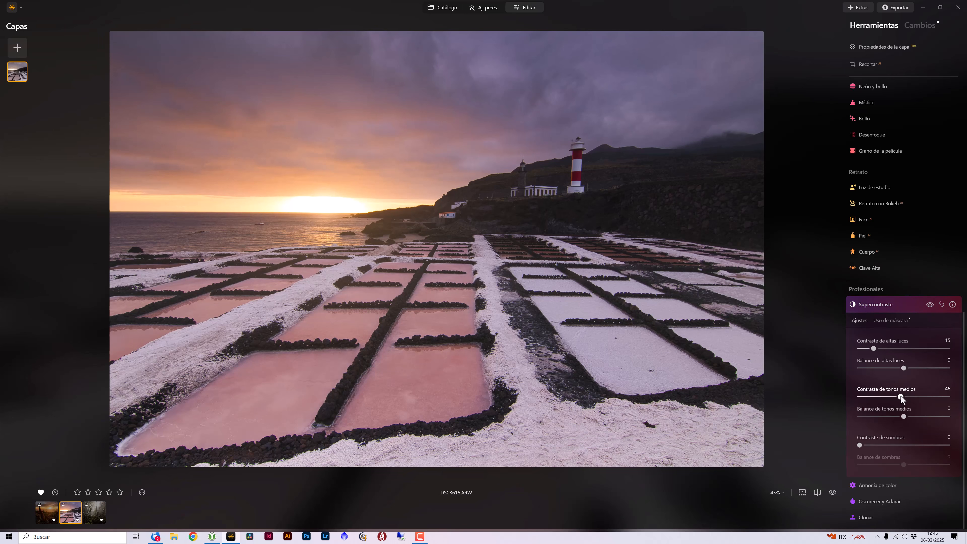
pyautogui.moveTo(901, 396); pyautogui.dragTo(902, 399)
pyautogui.moveTo(902, 397); pyautogui.dragTo(871, 397)
# Compare the salt pans photo with and without Supercontraste several times, leaving the effect enabled.
pyautogui.click(931, 306)
pyautogui.click(930, 305)
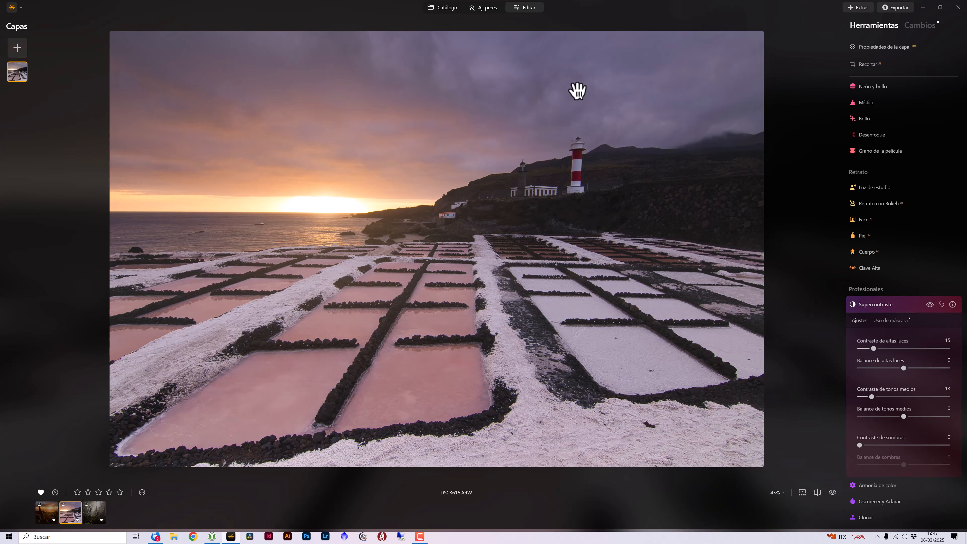
pyautogui.click(929, 305)
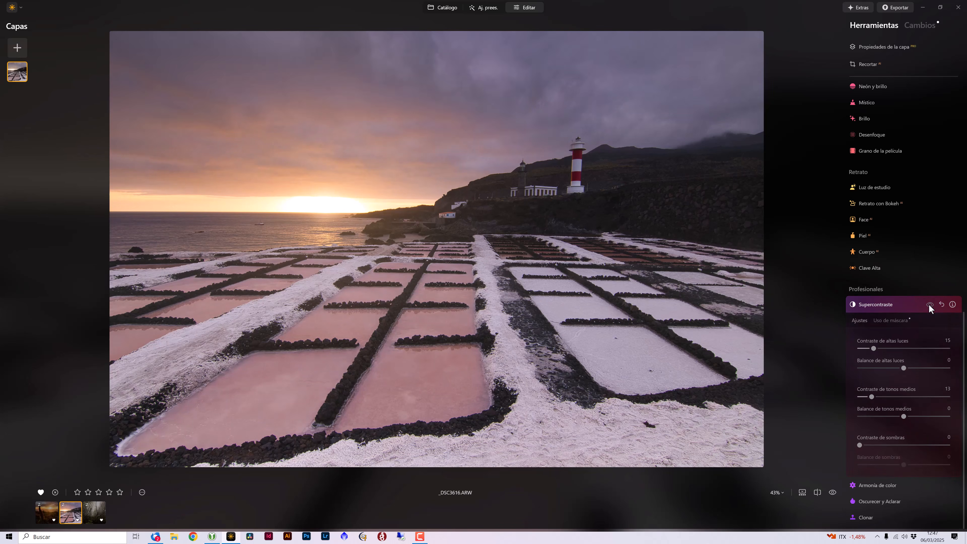
pyautogui.click(929, 305)
pyautogui.click(929, 304)
pyautogui.click(929, 304)
pyautogui.click(929, 304)
pyautogui.click(929, 305)
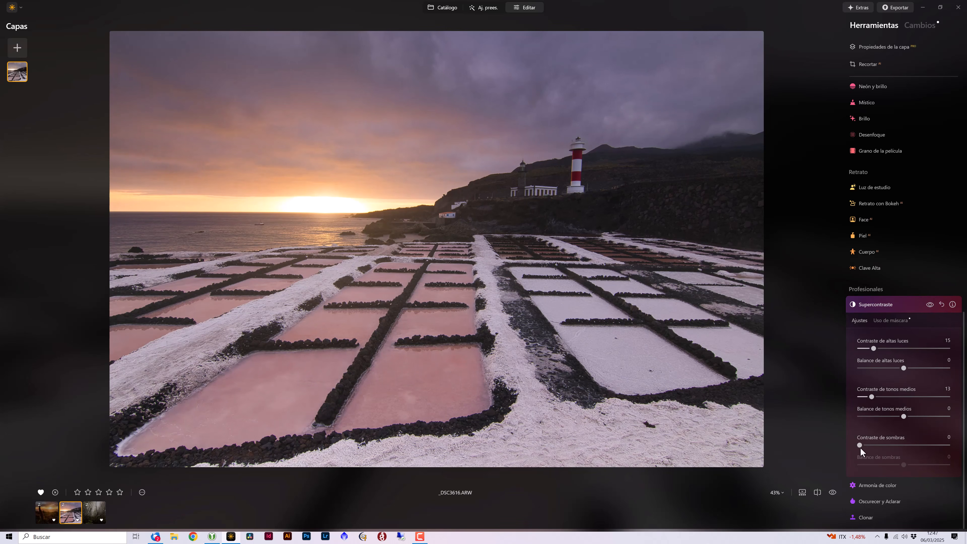
# Set Supercontraste's Contraste de sombras to 21 and check the effect against the photo without it.
pyautogui.moveTo(862, 451); pyautogui.dragTo(858, 451)
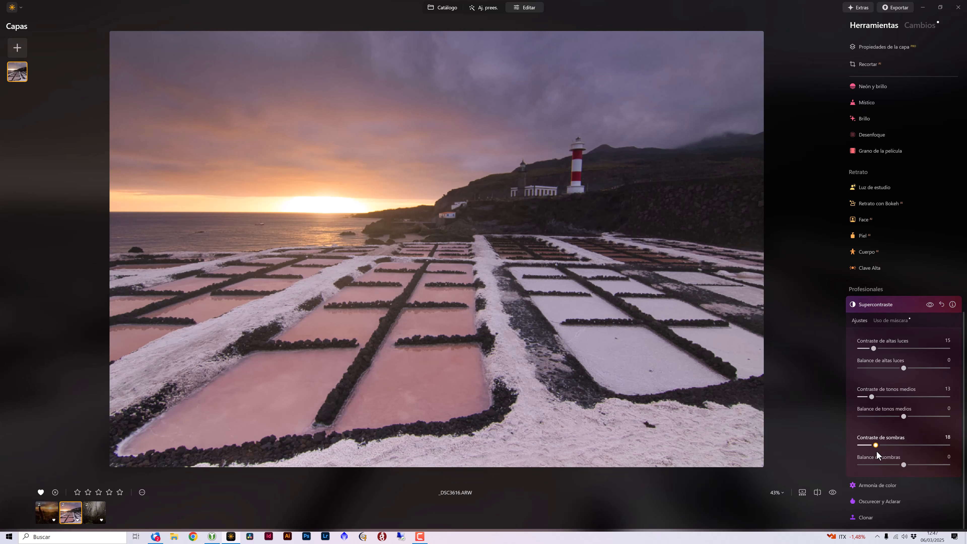
pyautogui.moveTo(875, 451); pyautogui.dragTo(878, 446)
pyautogui.click(928, 304)
# Compare the original and edited salt pans photo in the split before/after view, sweeping the divider across the image twice.
pyautogui.click(817, 492)
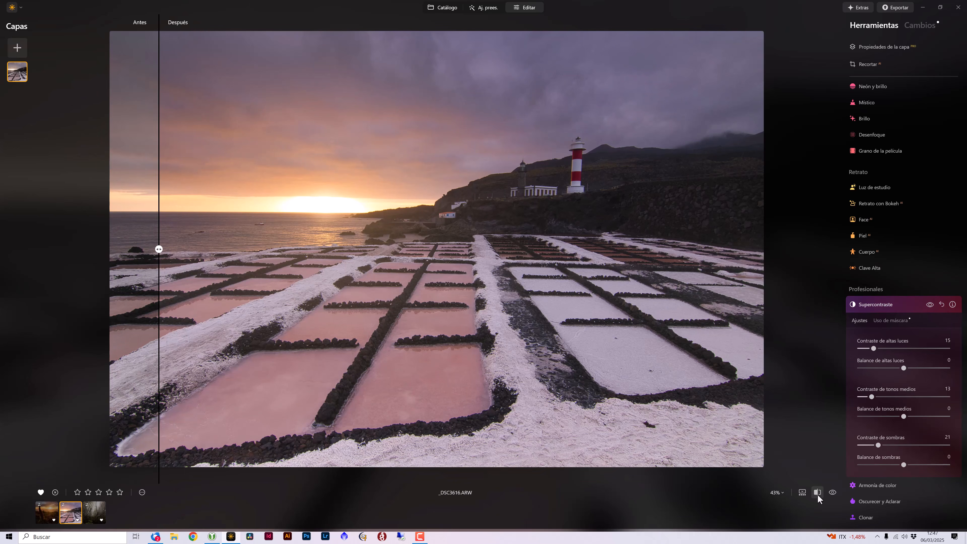
pyautogui.moveTo(159, 250); pyautogui.dragTo(724, 250)
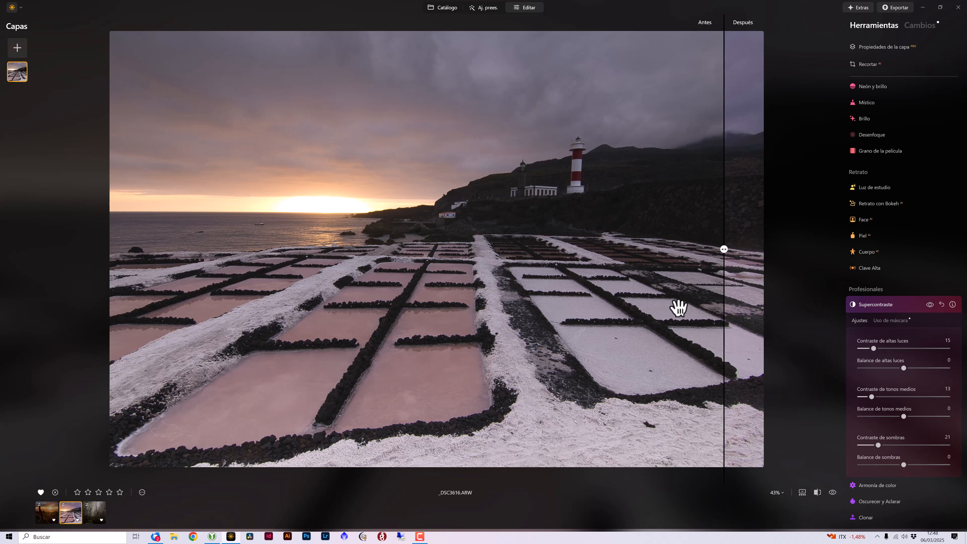
pyautogui.moveTo(723, 249); pyautogui.dragTo(99, 264)
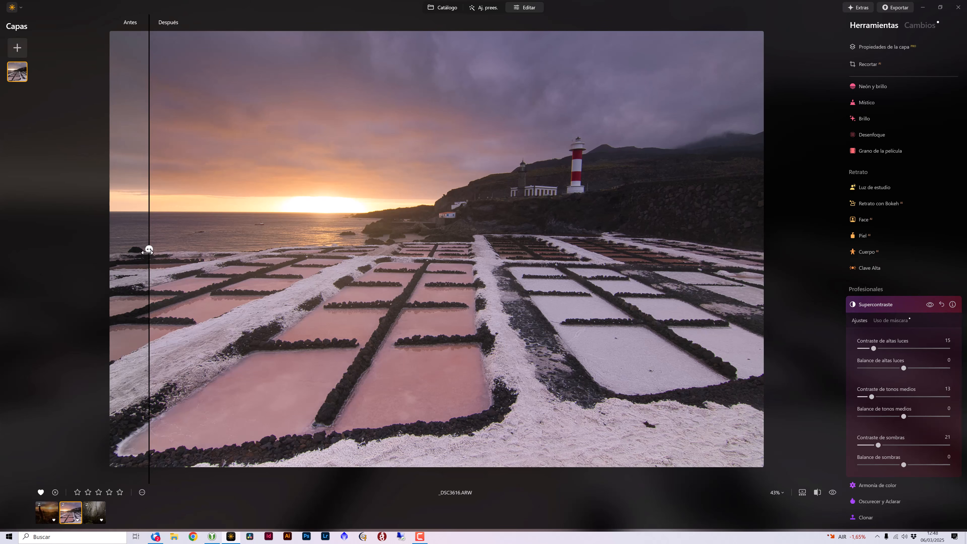
pyautogui.moveTo(146, 250); pyautogui.dragTo(724, 250)
pyautogui.moveTo(750, 290); pyautogui.dragTo(21, 328)
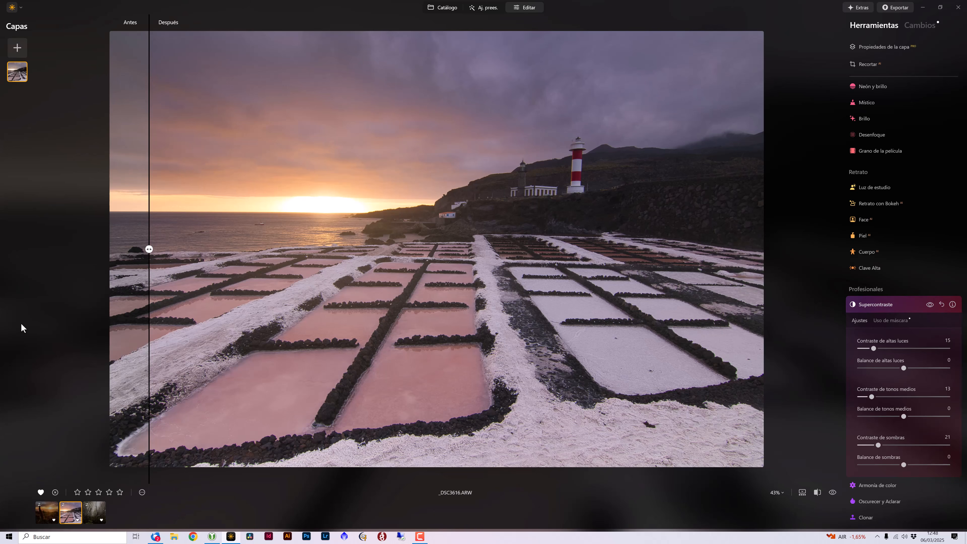